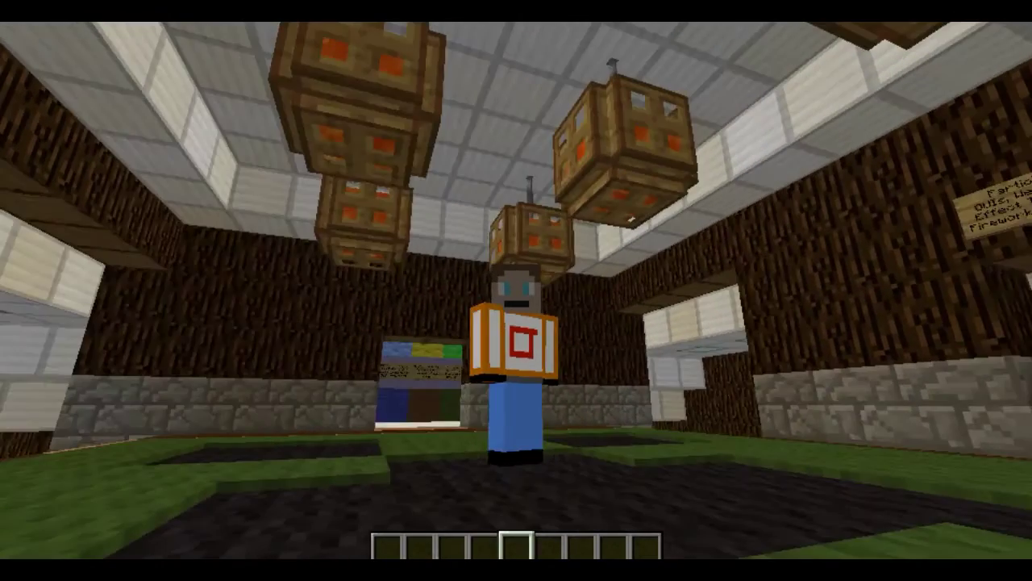
- Switch to first-person view and walk back from the doorways to show more of the room
key(F5)
key(s)
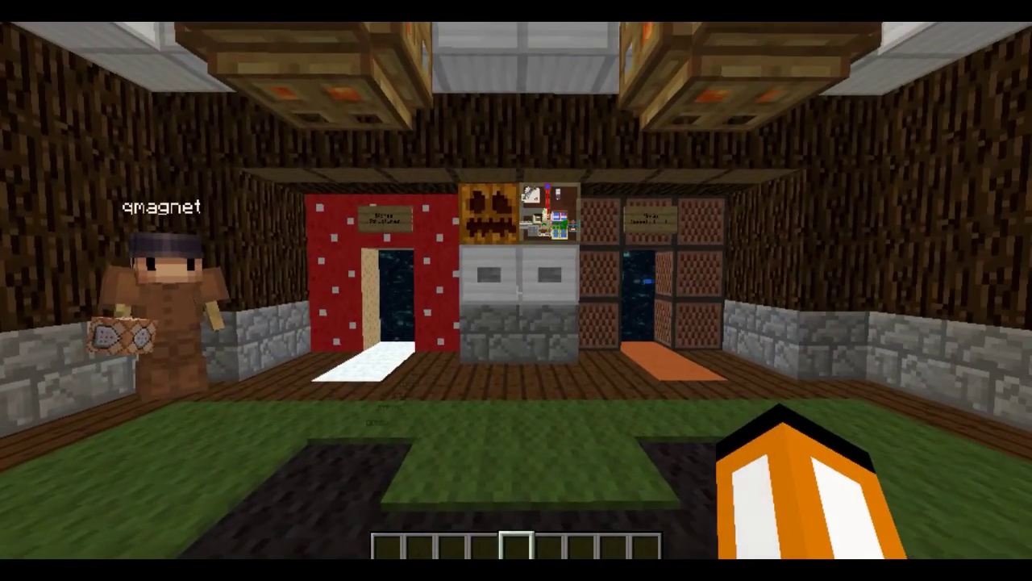
key(s)
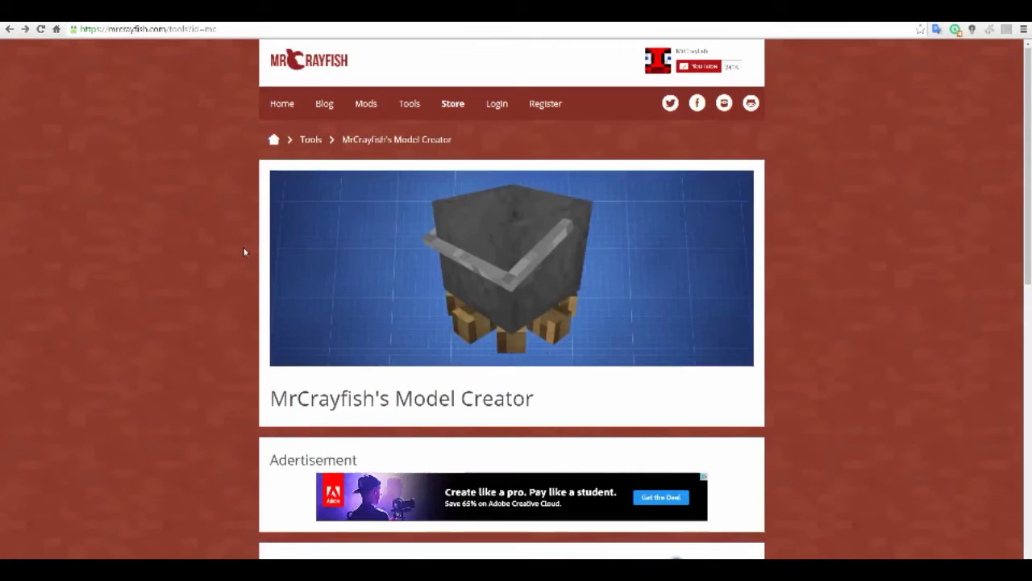
- Scroll through the Model Creator page and go to the WinRAR download page
scroll(509, 331, down, 3)
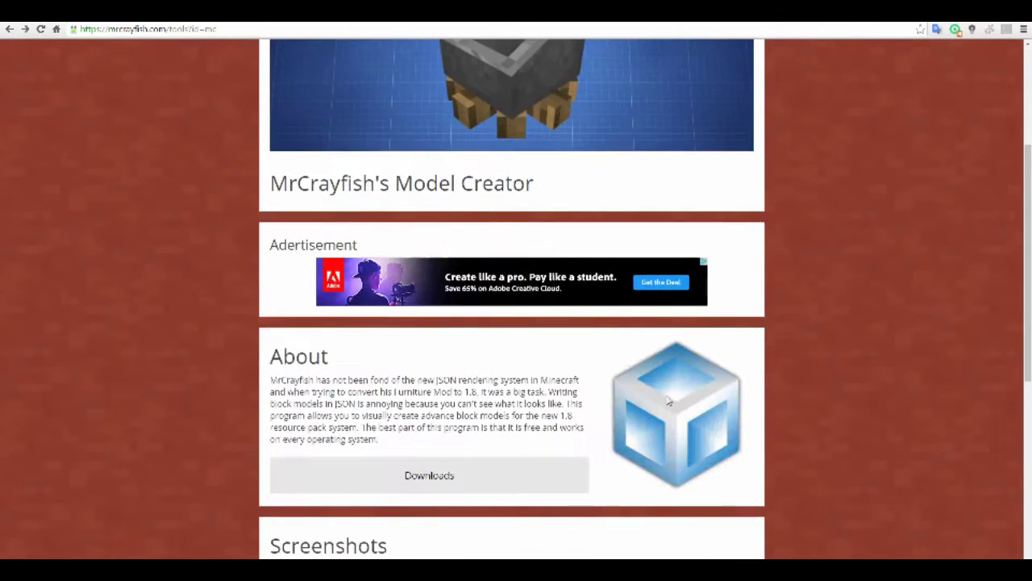
scroll(254, 375, down, 3)
scroll(250, 379, down, 3)
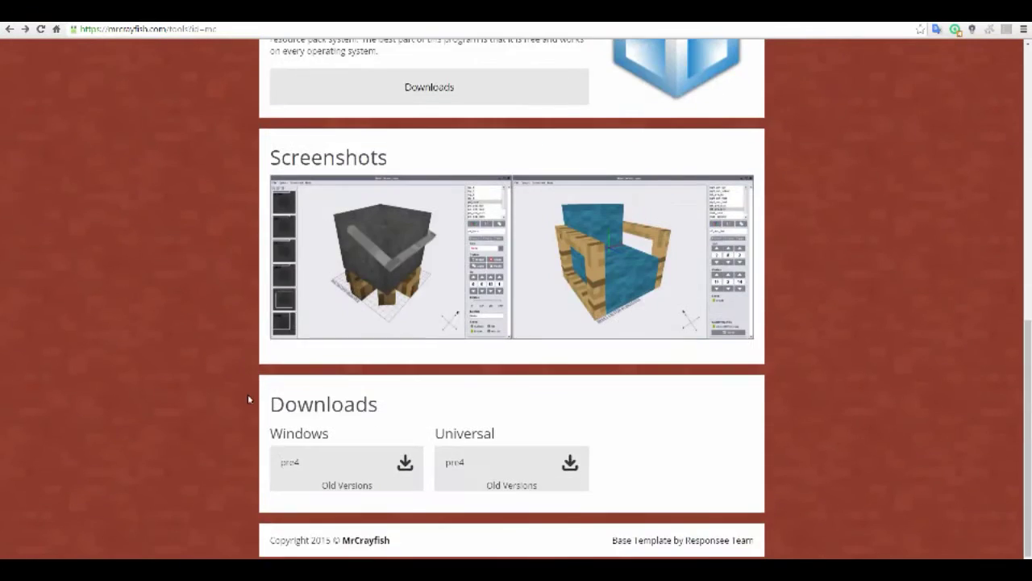
scroll(251, 399, up, 5)
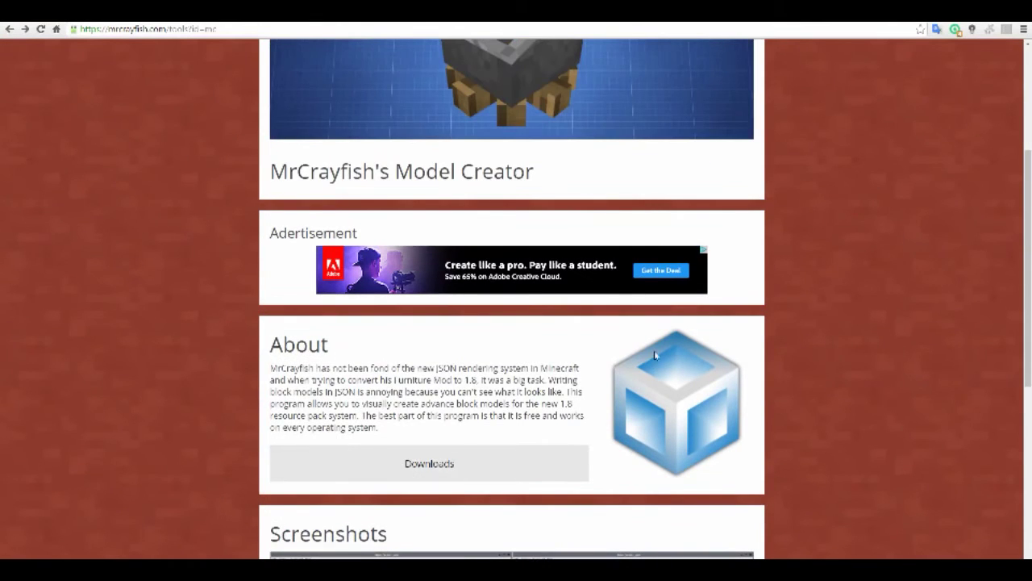
click(260, 19)
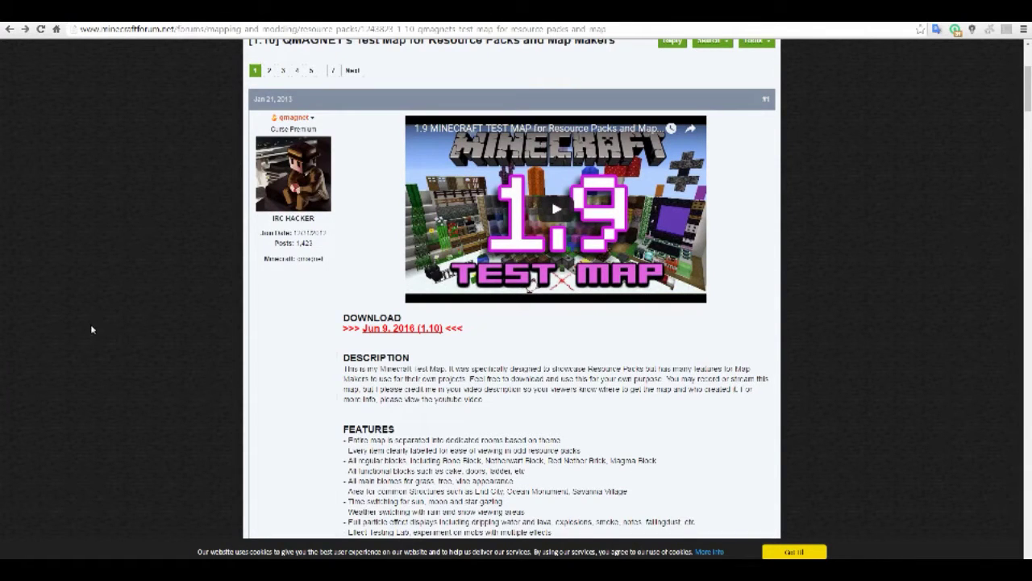
- Open %appdata%\.minecraft\, browse into versions > 1.10, and select 1.10.jar
key(super)
text(%a)
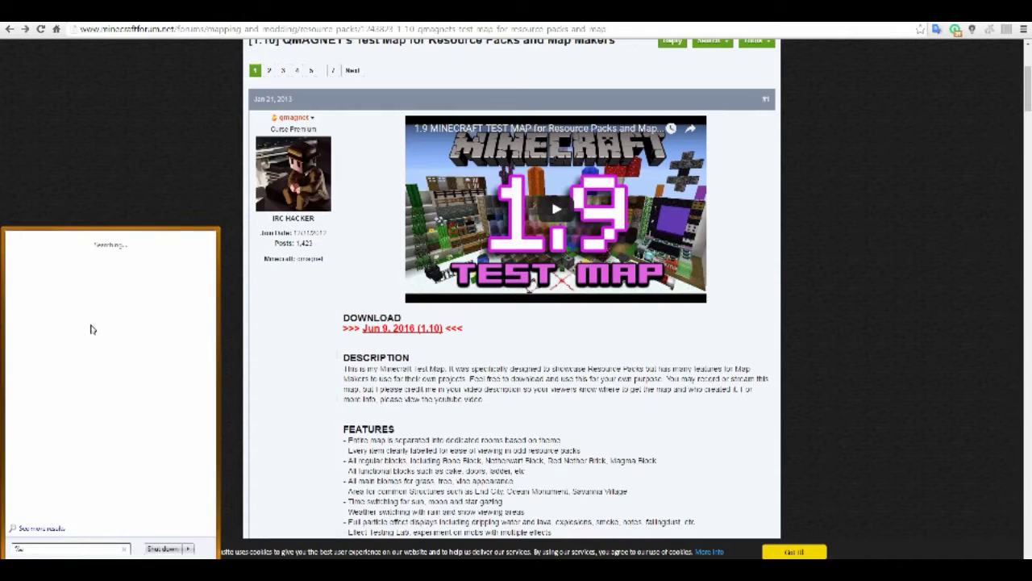
text(ppdata%\.minecraft\)
key(Return)
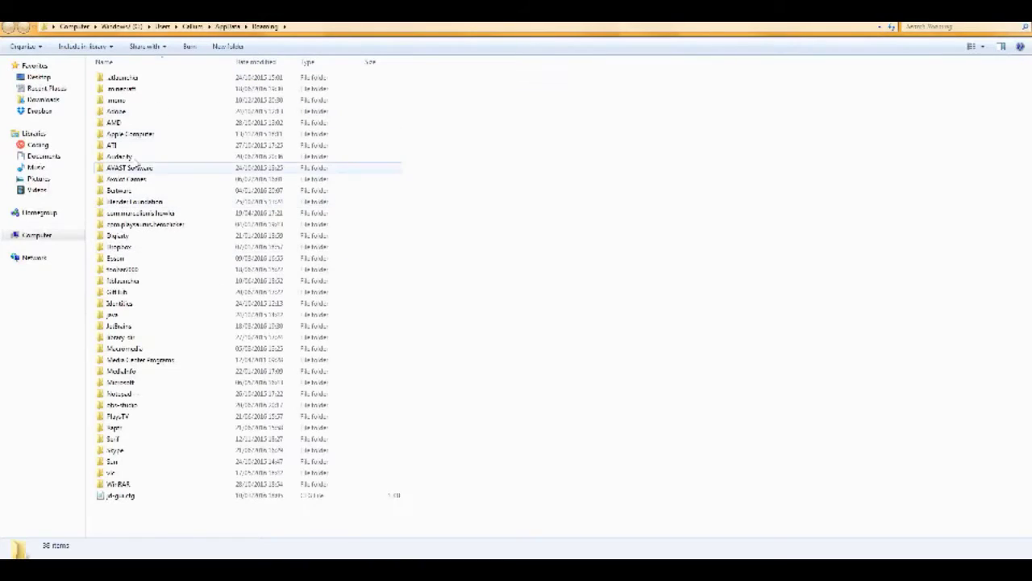
double_click(128, 89)
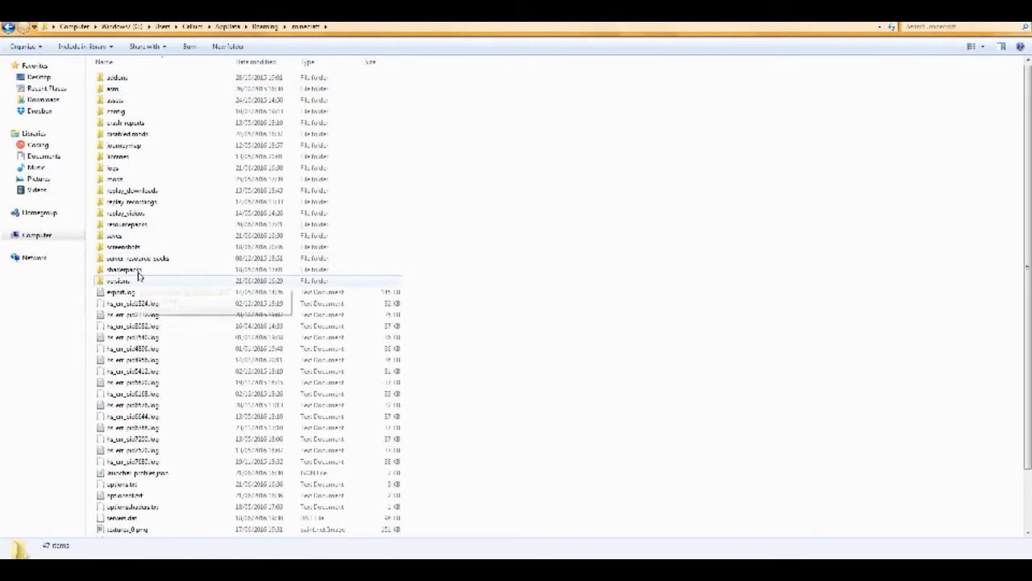
double_click(121, 281)
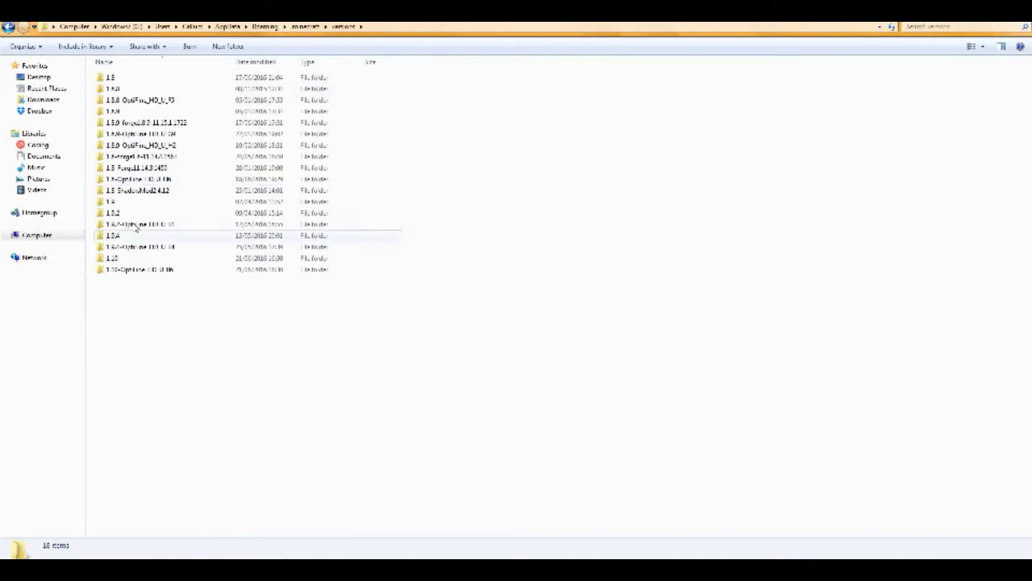
double_click(122, 258)
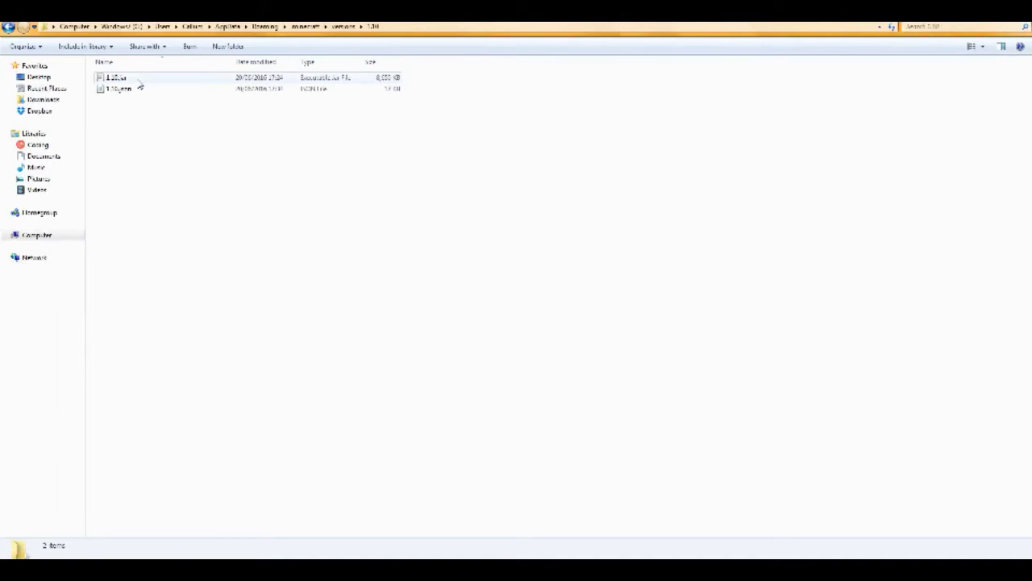
click(134, 79)
- Open 1.10.jar in WinRAR, select its assets folder, then close the archive
right_click(132, 81)
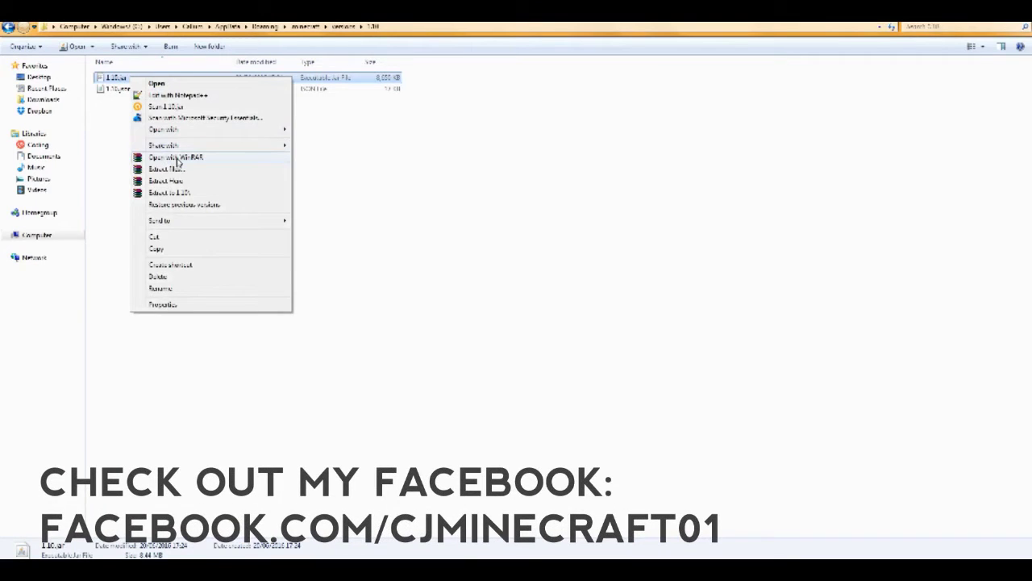
click(179, 158)
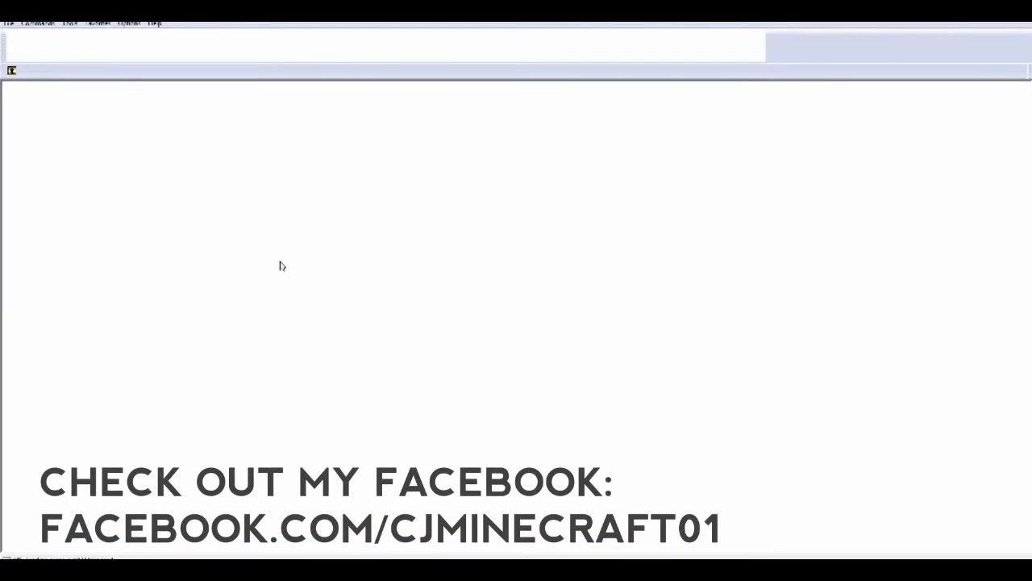
click(473, 237)
click(35, 111)
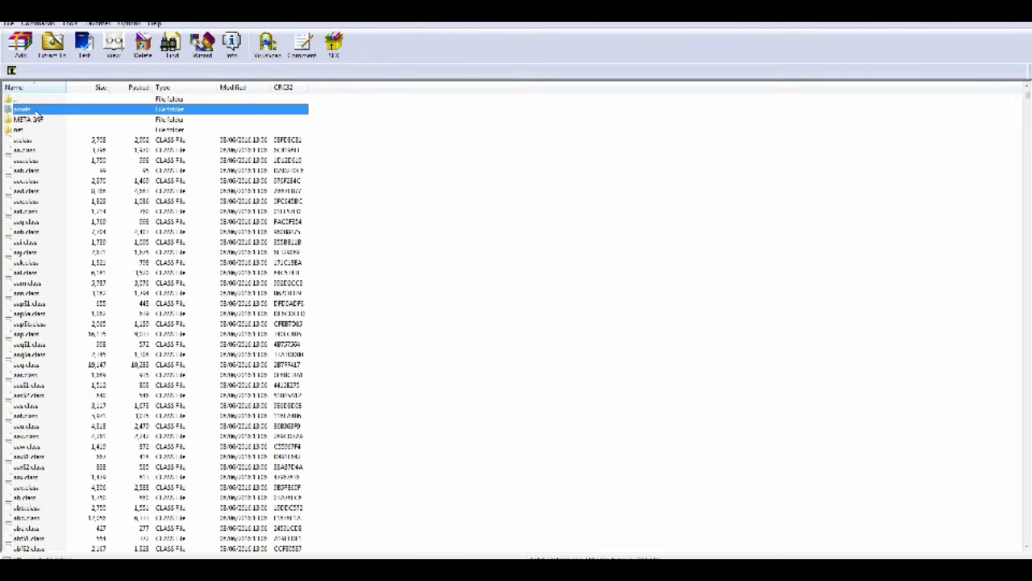
key(alt+F4)
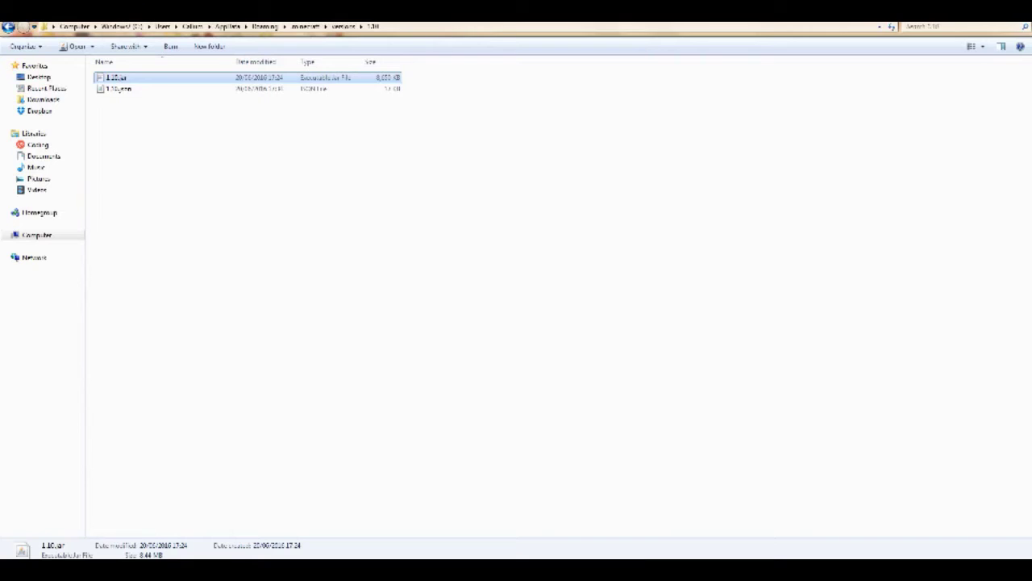
- Go up to .minecraft and open the new Tutorial Resource Pack folder inside resourcepacks
click(343, 27)
click(306, 27)
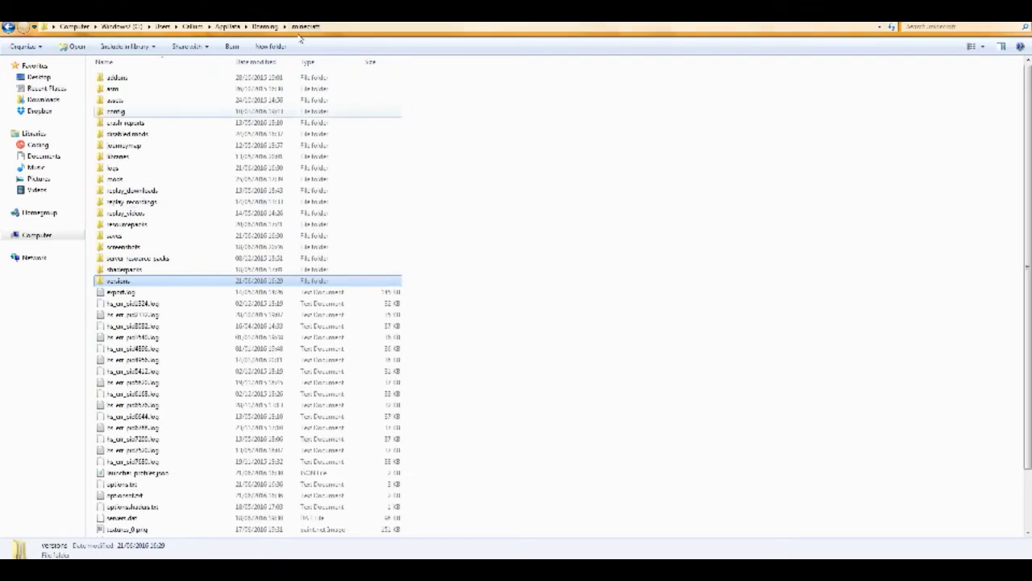
double_click(129, 225)
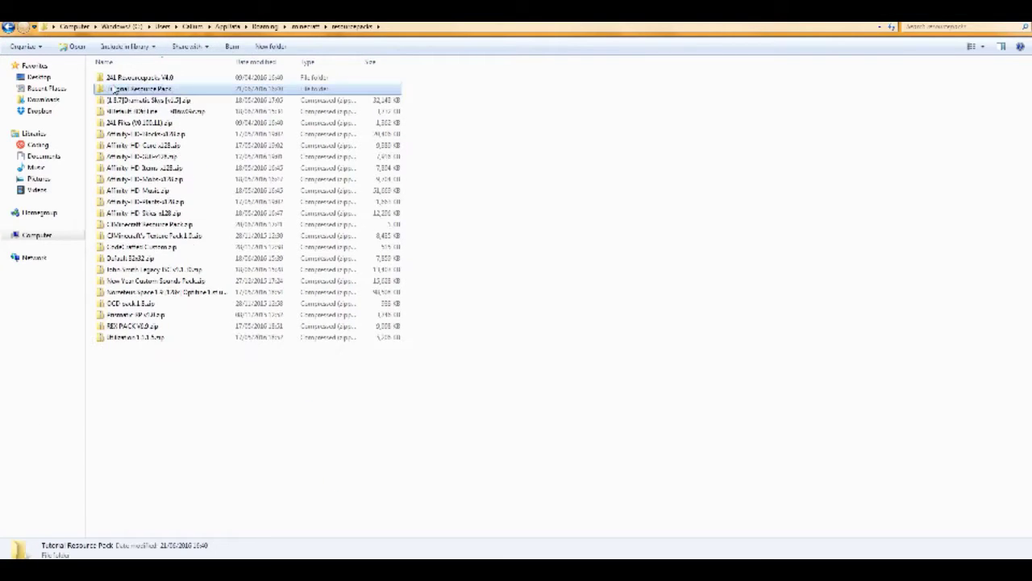
double_click(150, 88)
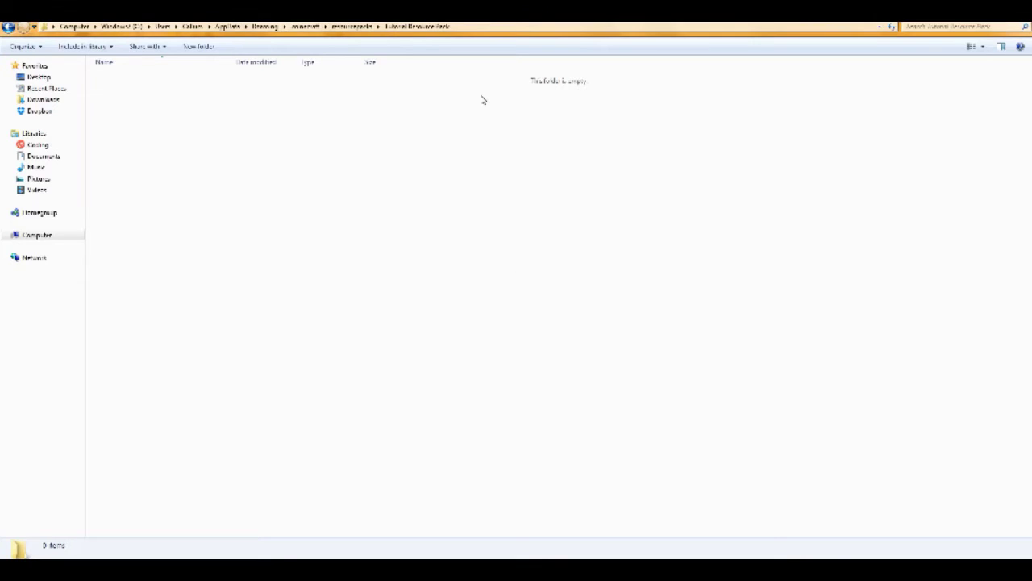
- Paste the copied assets folder into the Tutorial Resource Pack folder
right_click(285, 186)
right_click(232, 245)
click(266, 329)
click(246, 223)
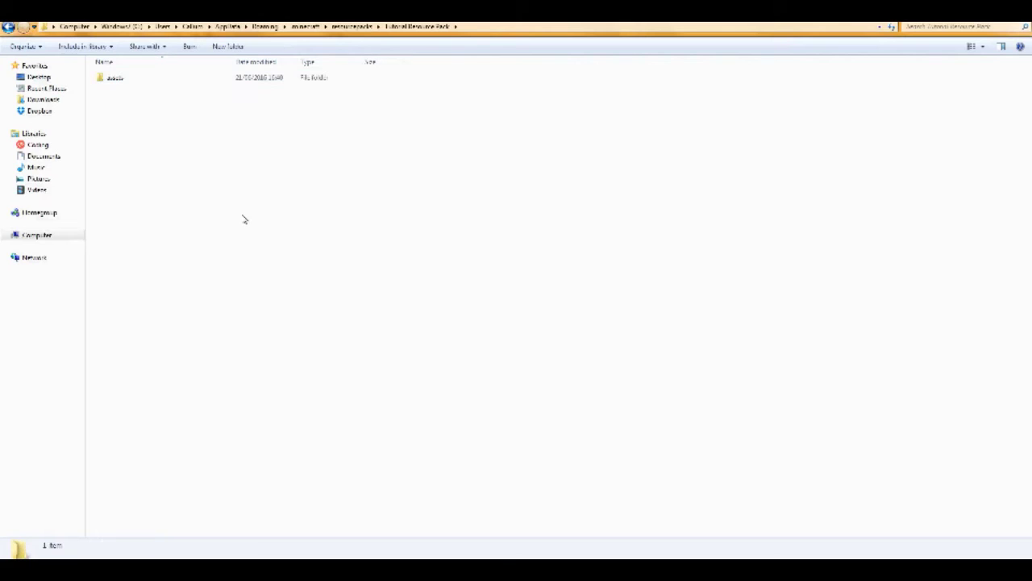
right_click(167, 151)
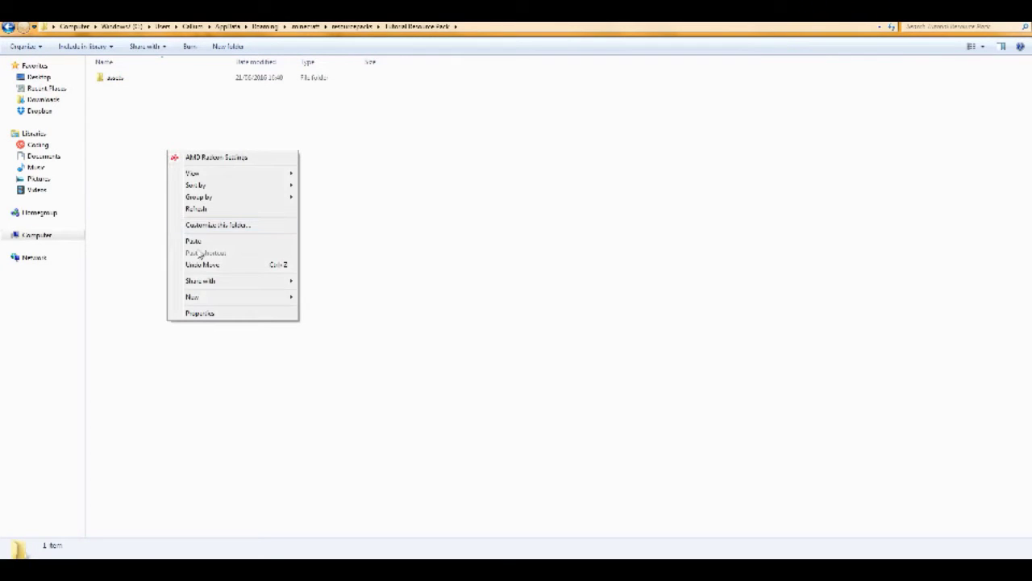
click(184, 361)
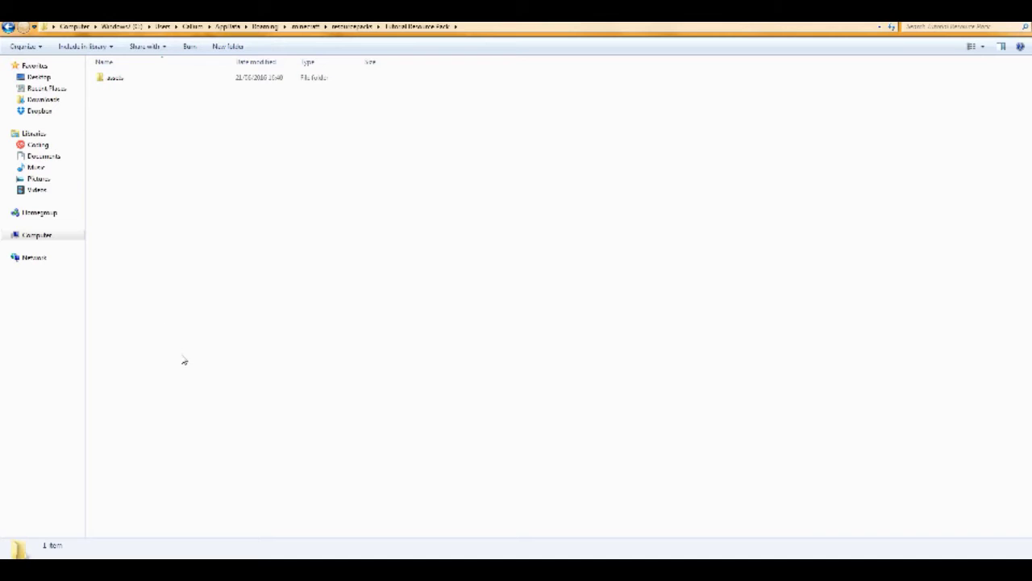
- Paste the pack.mcmeta JSON into a new Notepad file and type the creator's 'Tutorial Resource Pack' description
key(super)
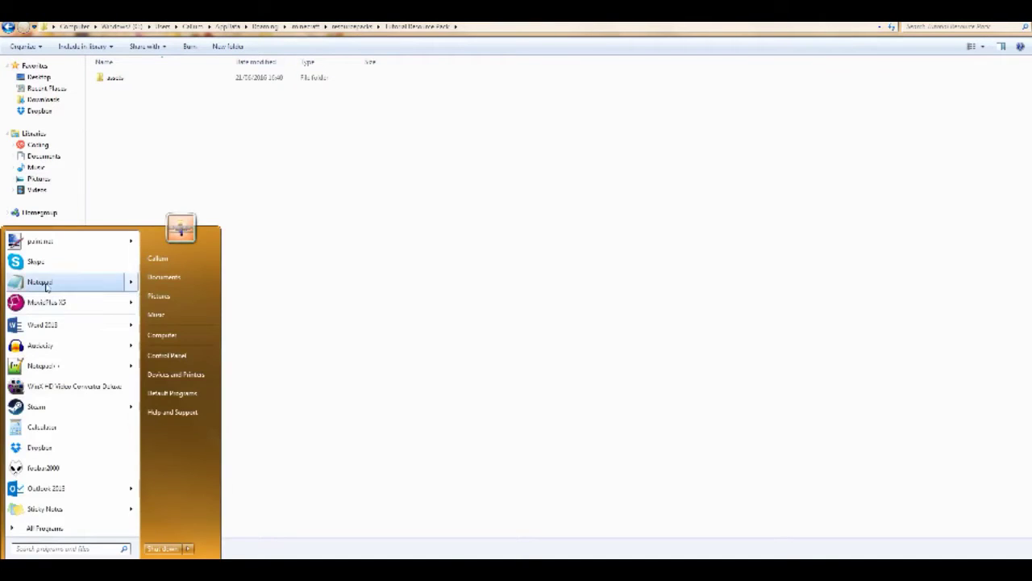
click(46, 282)
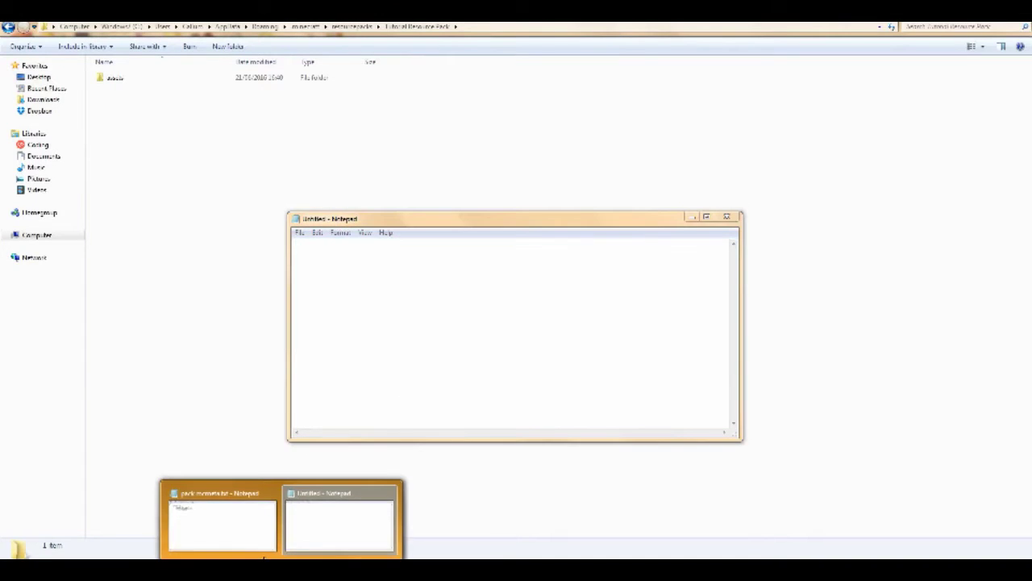
click(236, 529)
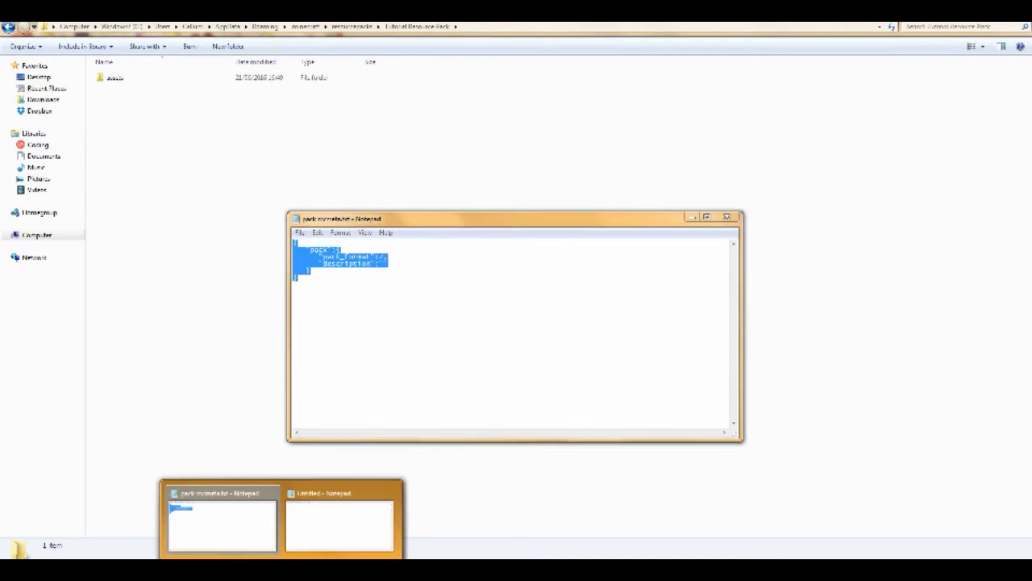
click(335, 534)
text({    "pack":{       "pack_format":1,       "description":""    } })
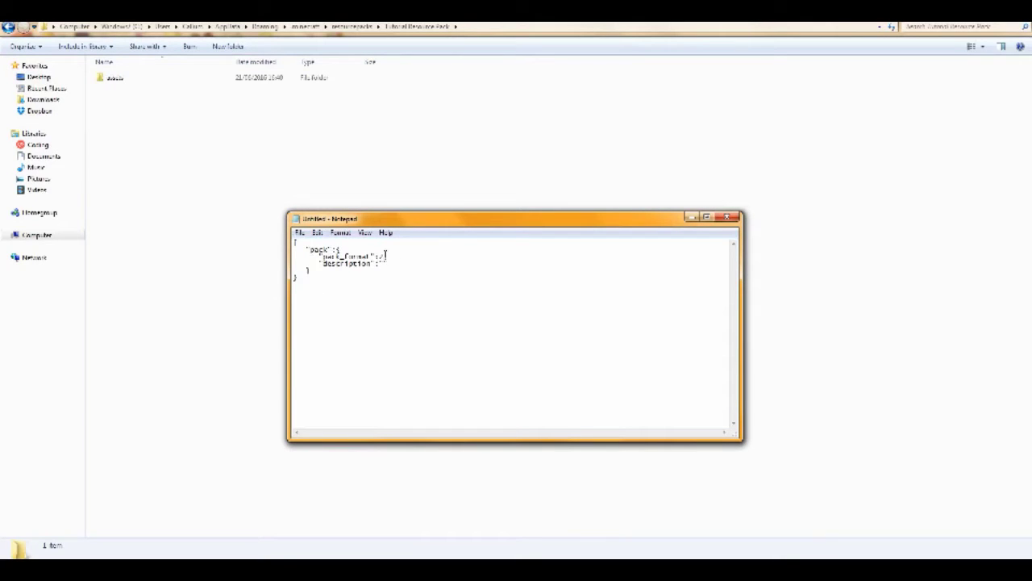
text(CJMinecraft)
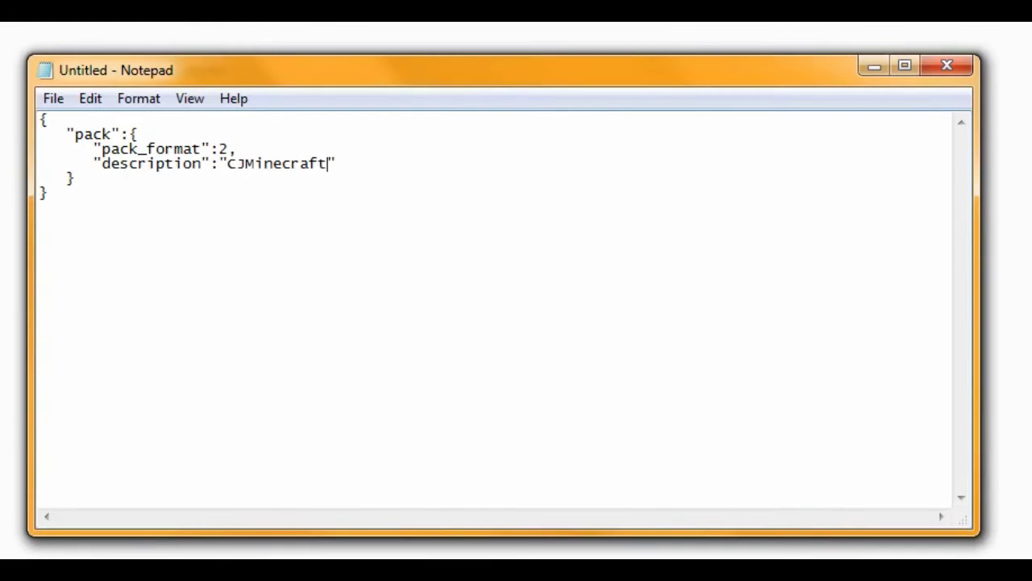
text('s Tutorial R)
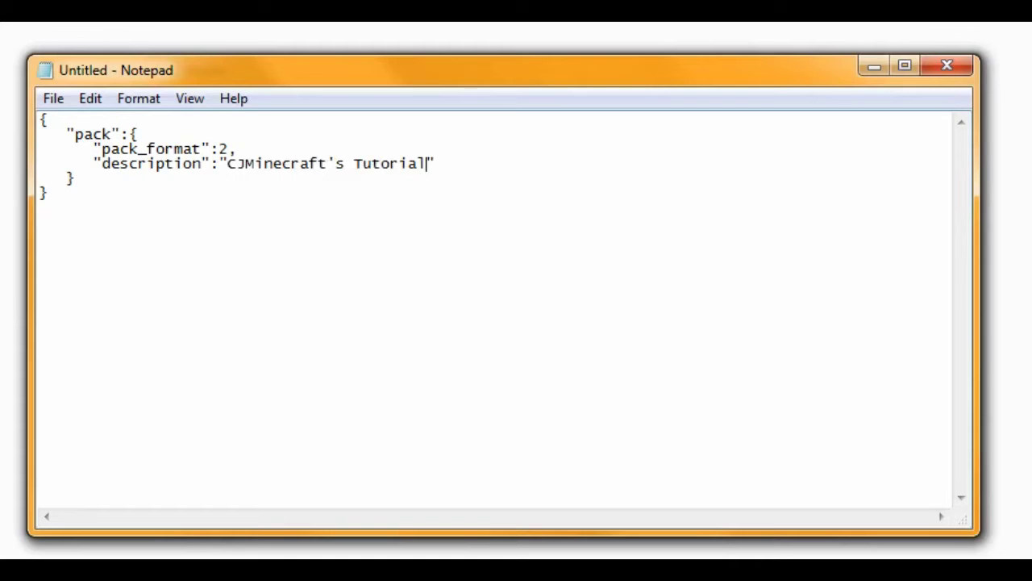
text(esource Pac)
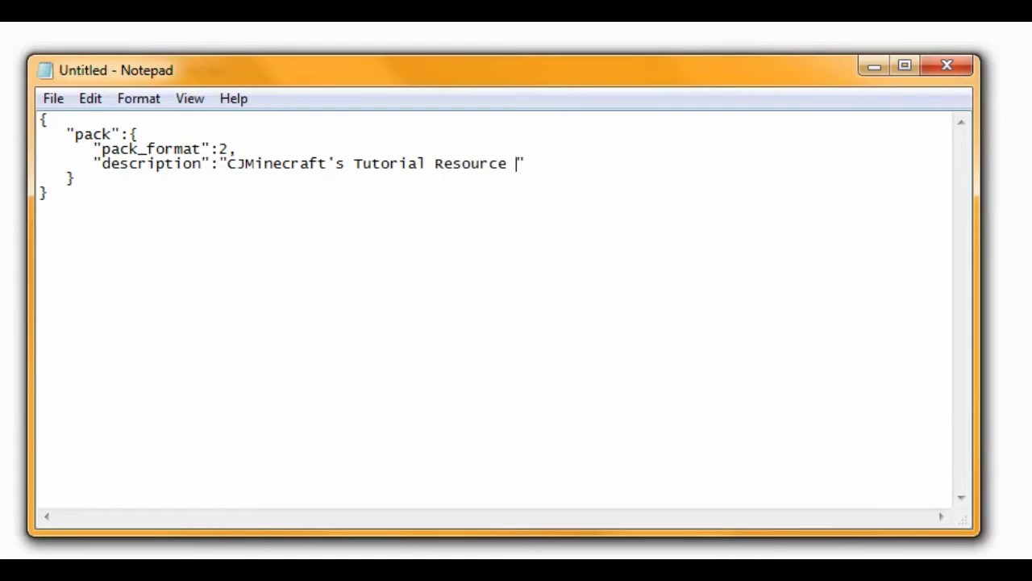
text(k)
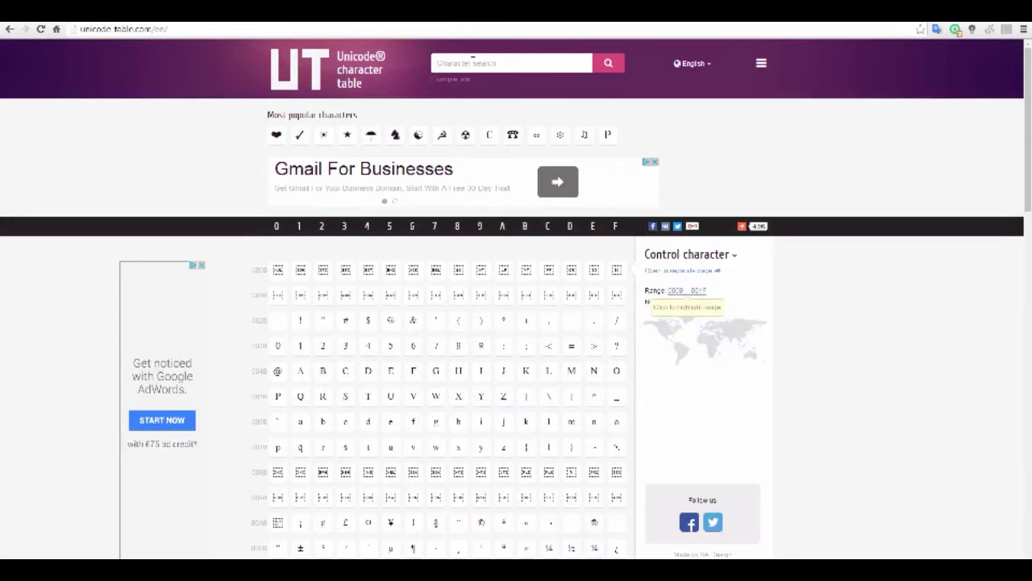
- Search 'section' in the Unicode Character Table and open the Section Sign (U+00A7) entry
click(470, 61)
text(section)
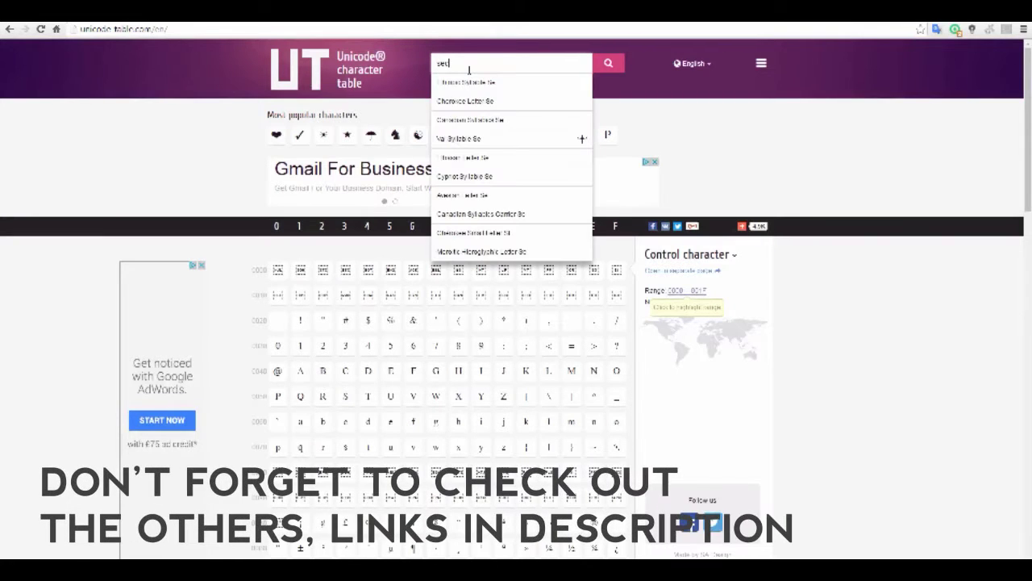
key(BackSpace)
key(BackSpace)
key(BackSpace)
key(BackSpace)
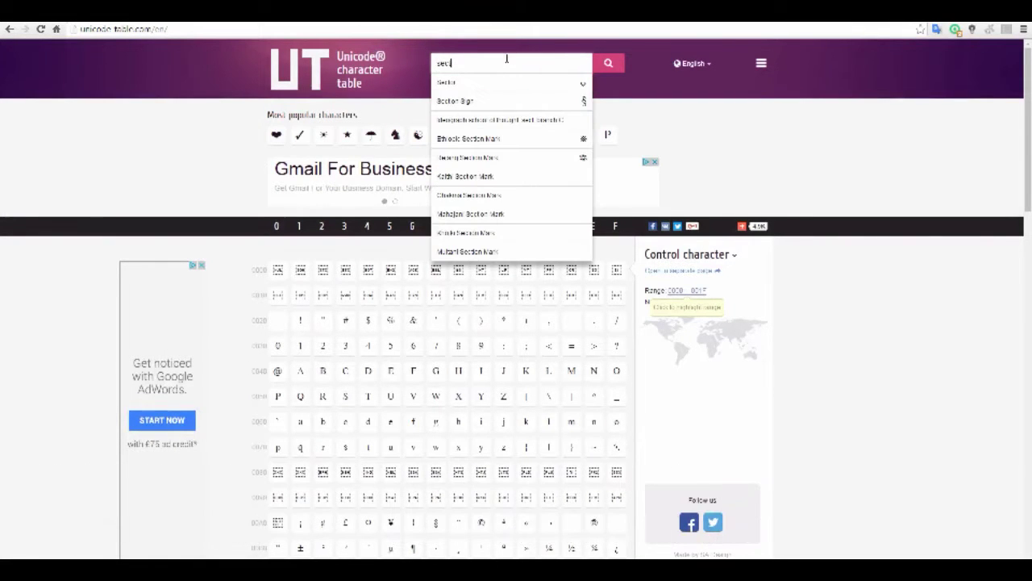
text(tion)
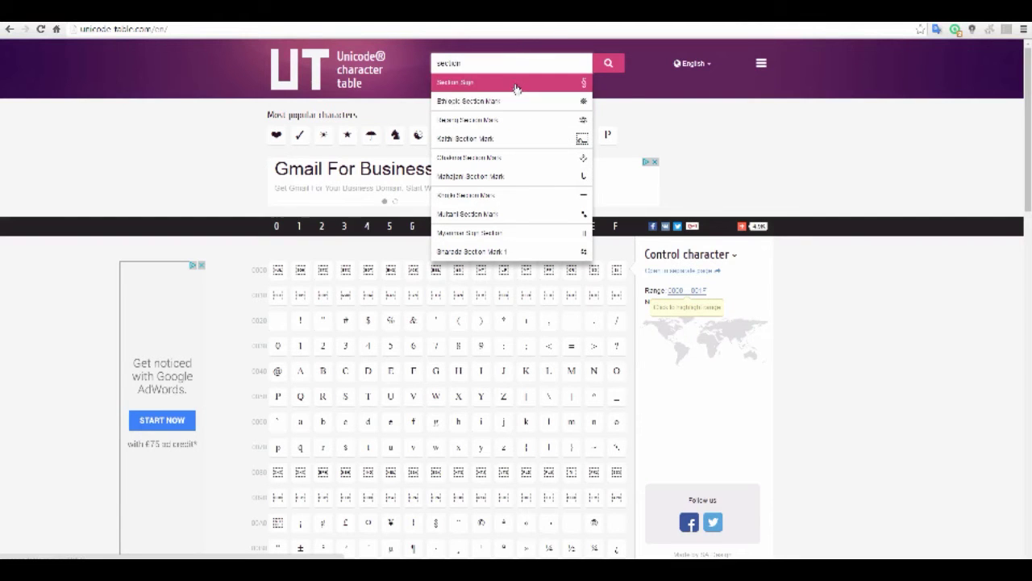
click(516, 84)
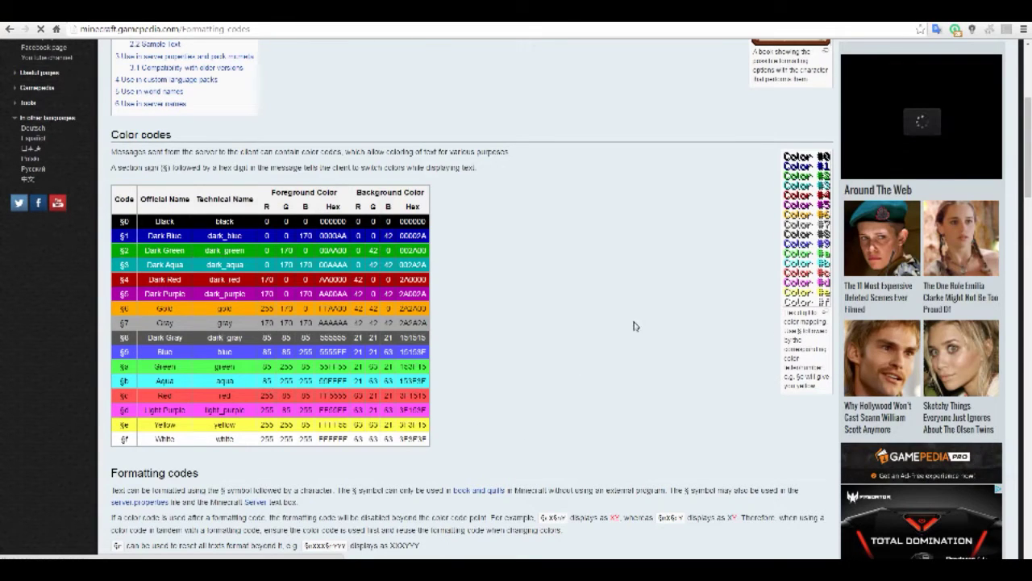
- Scroll through the wiki's formatting codes table, then bring the untitled Notepad draft forward
scroll(583, 298, down, 3)
scroll(177, 314, down, 1)
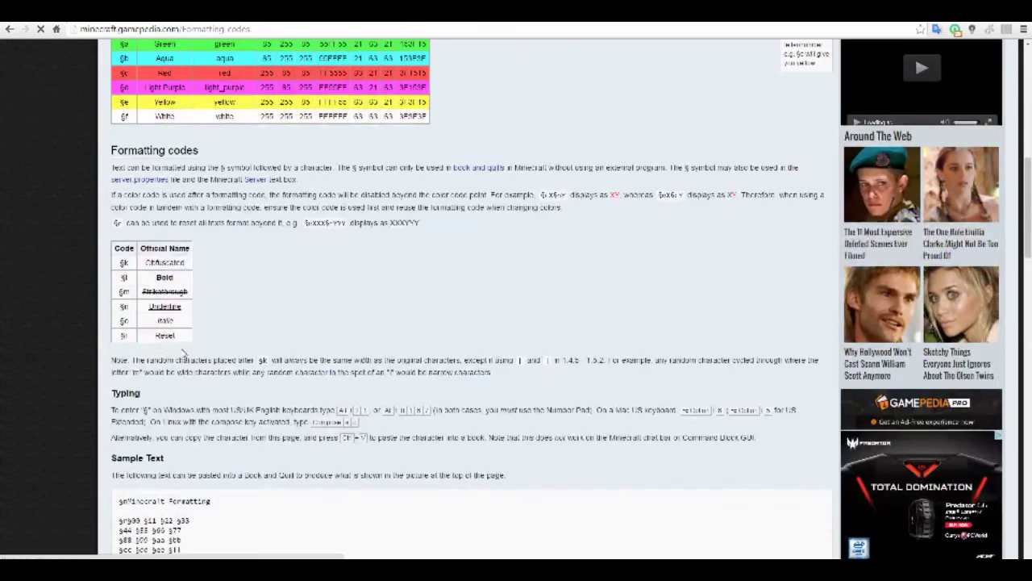
scroll(175, 346, down, 1)
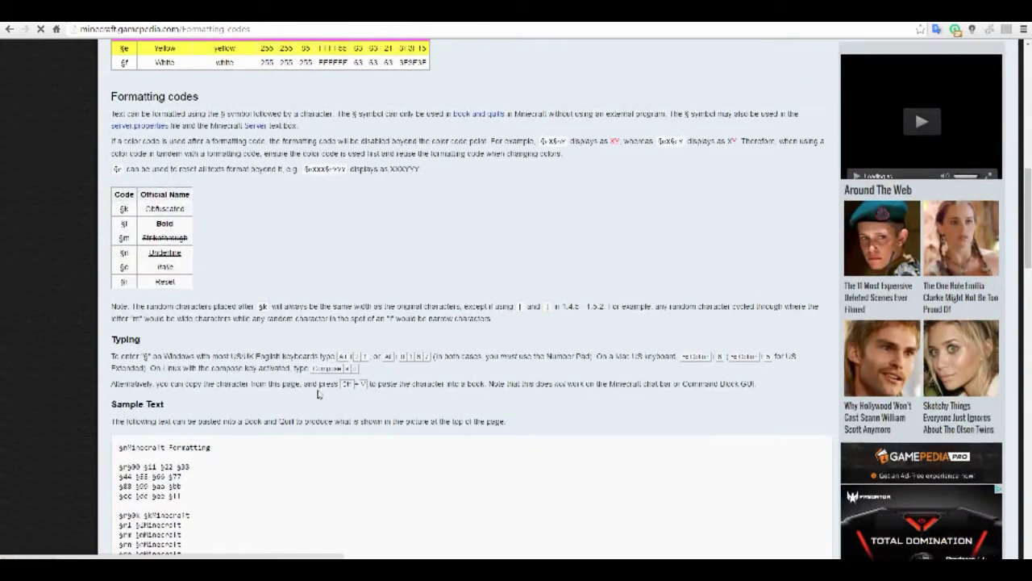
scroll(320, 394, up, 2)
scroll(316, 391, up, 2)
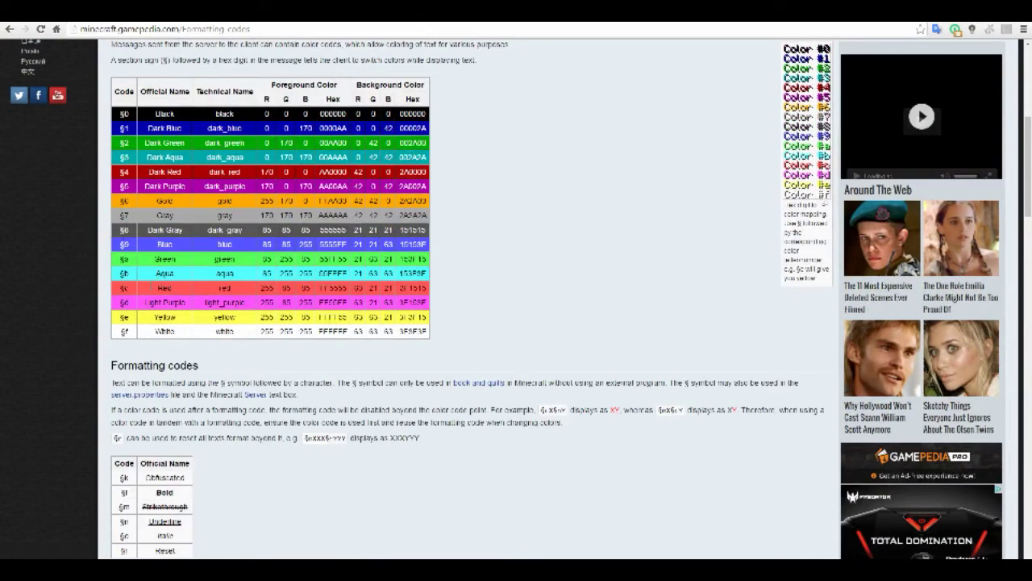
mouse_move(283, 569)
click(322, 536)
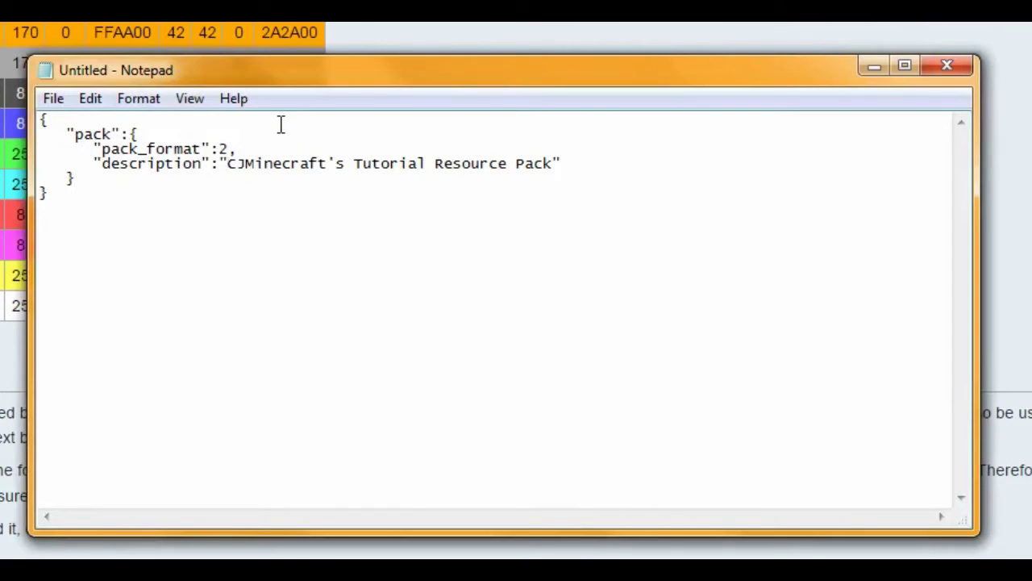
- Add the \u00A7c colour code at the description's start and \u00A7 formatting codes before 'Tutorial'
text(\)
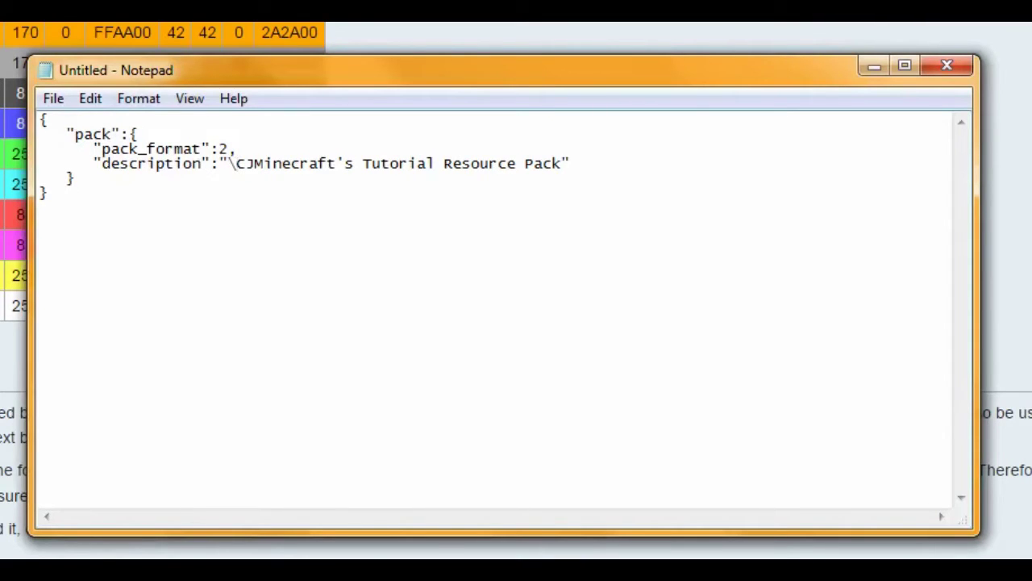
text(u00)
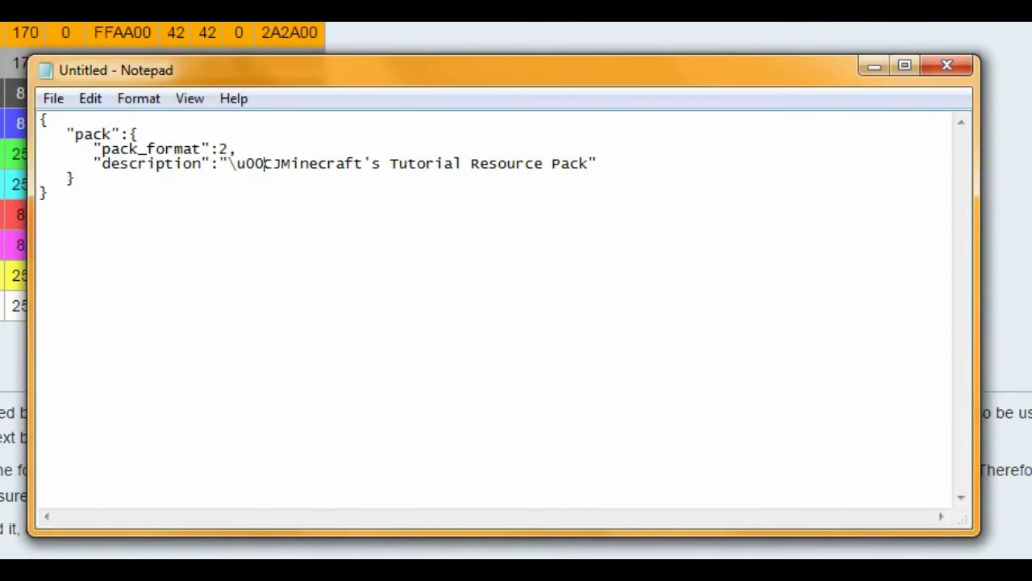
text(A7)
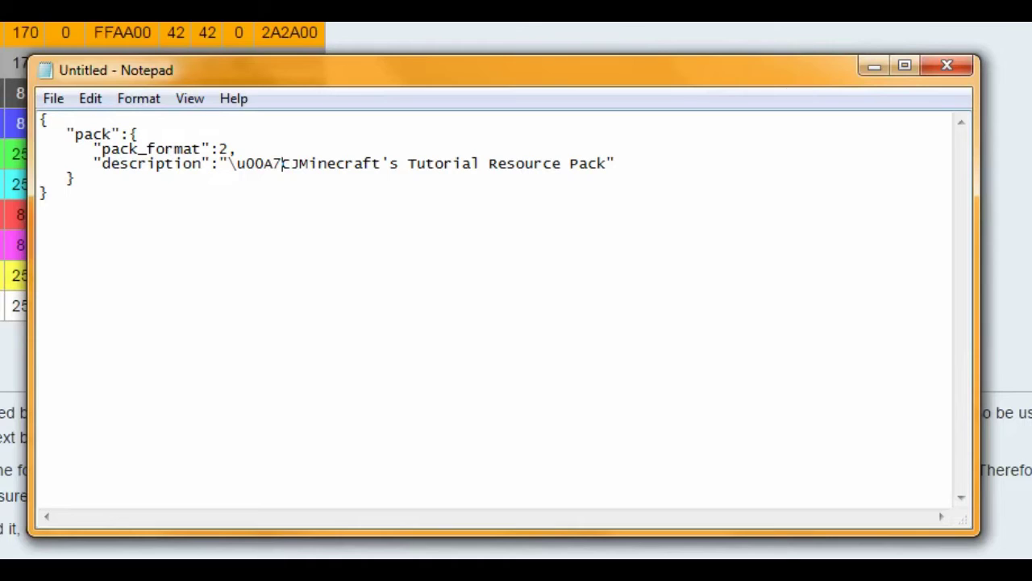
text(c)
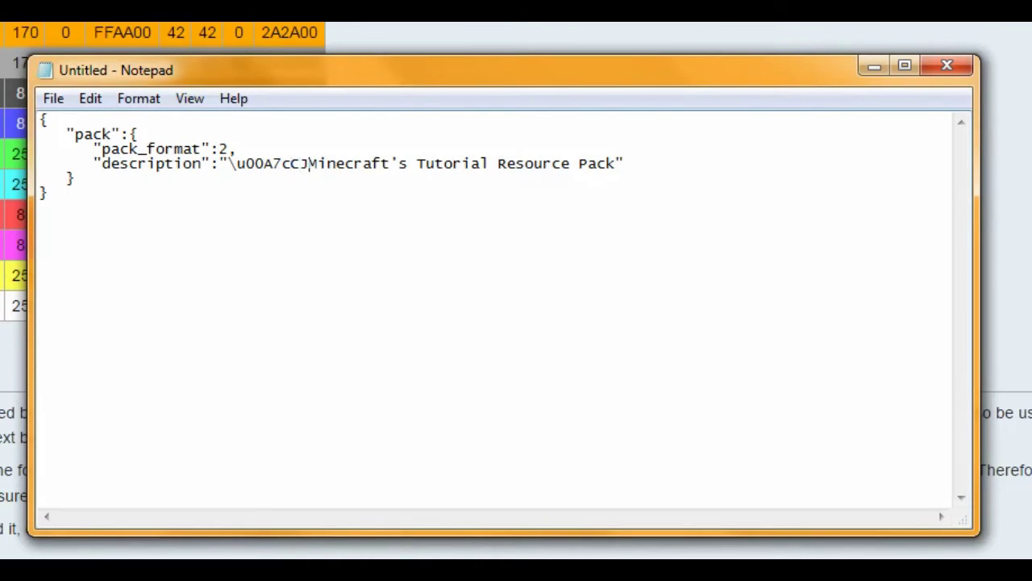
key(Left)
key(Left)
key(Left)
key(Left)
text(\)
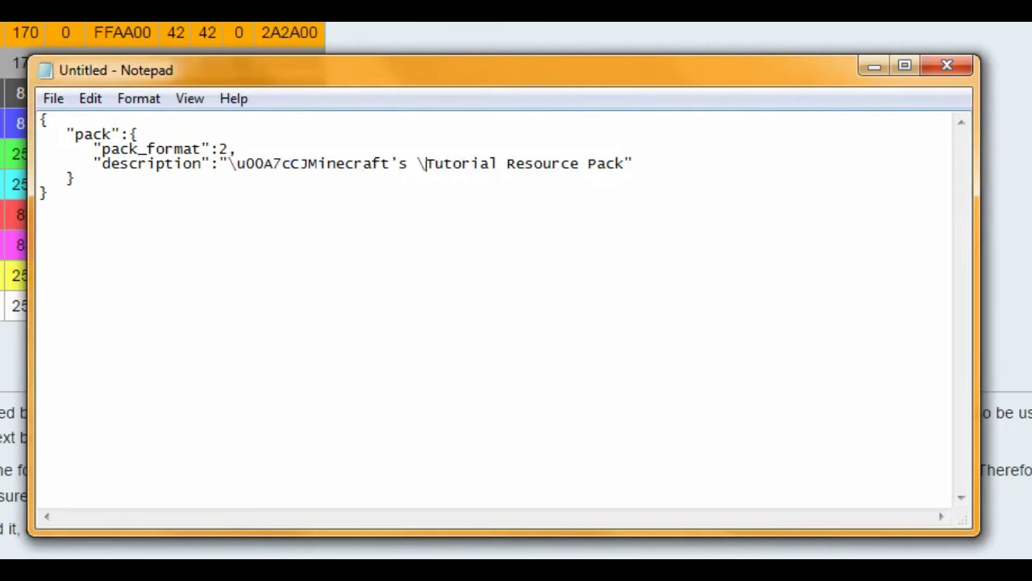
text(u00)
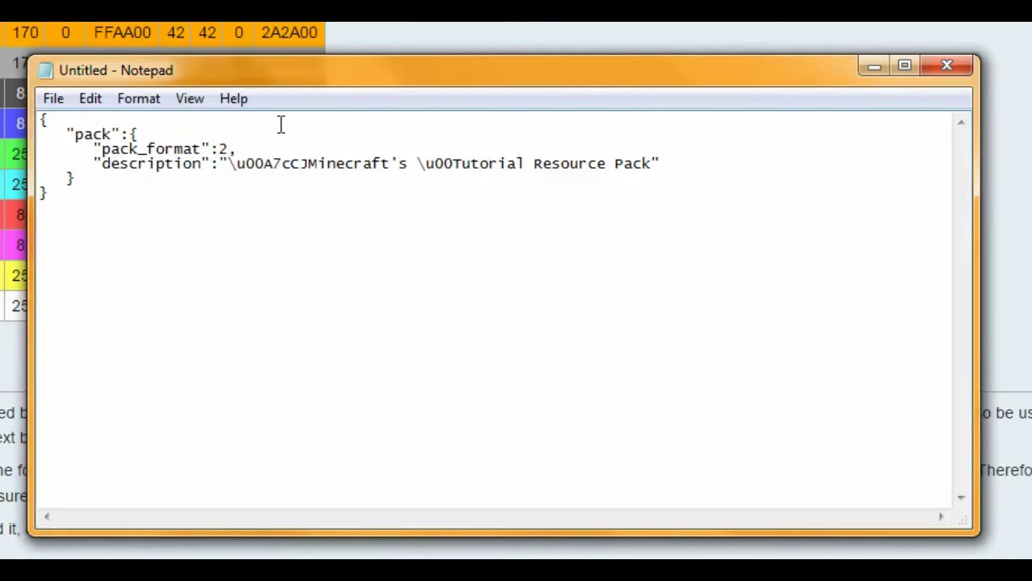
text(A7)
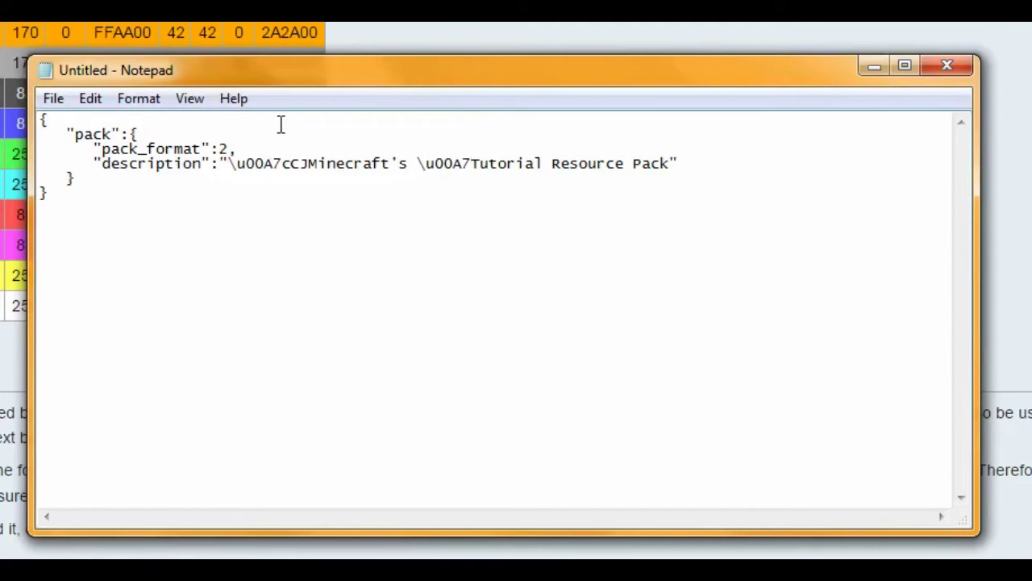
text(b)
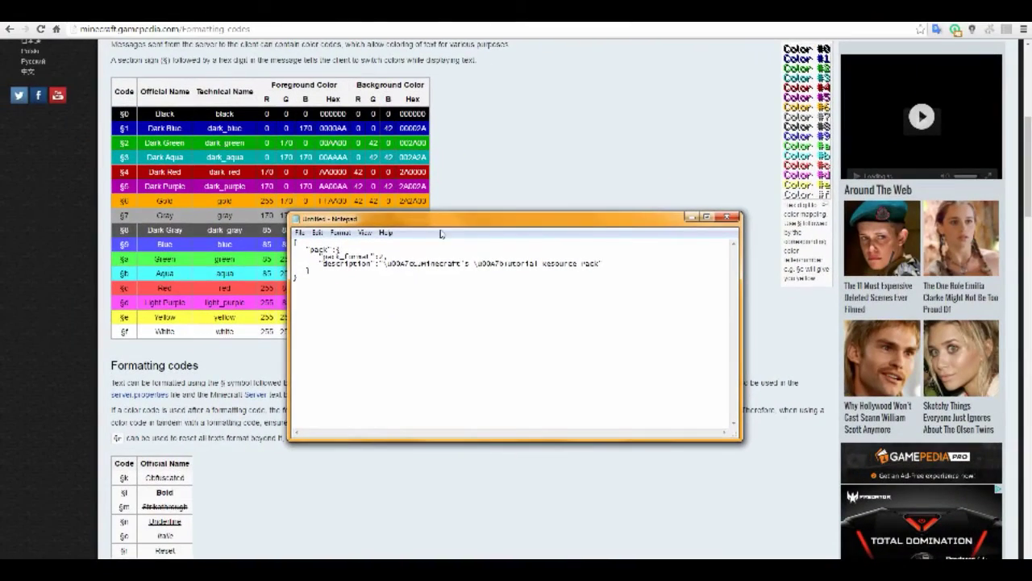
text(00A7l)
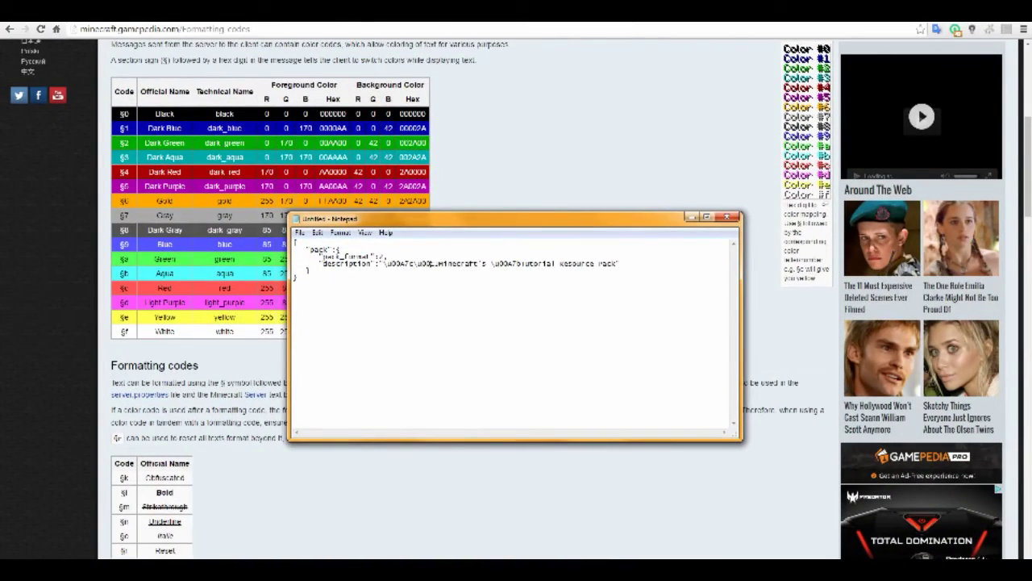
text(7)
text(7)
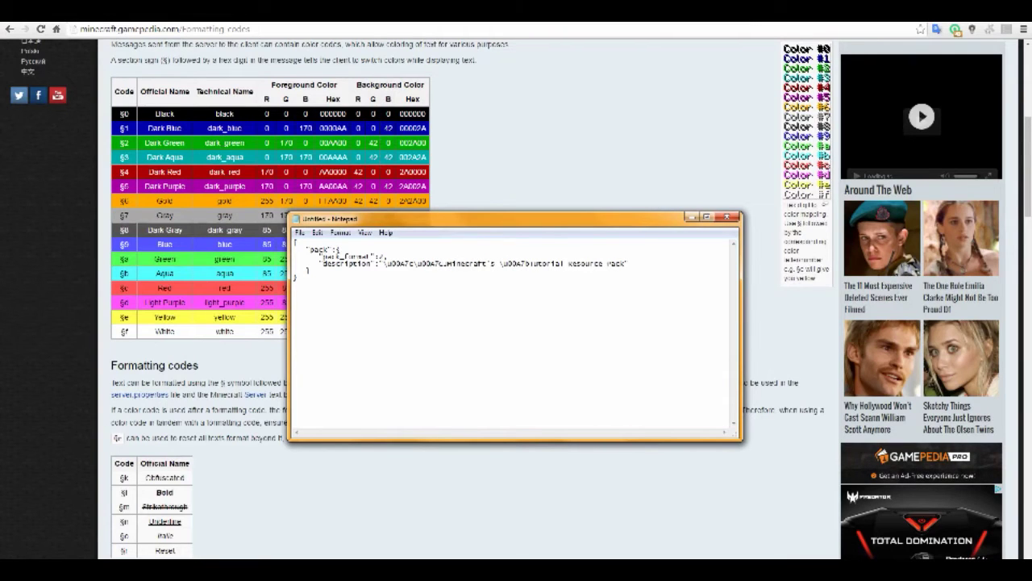
text(l)
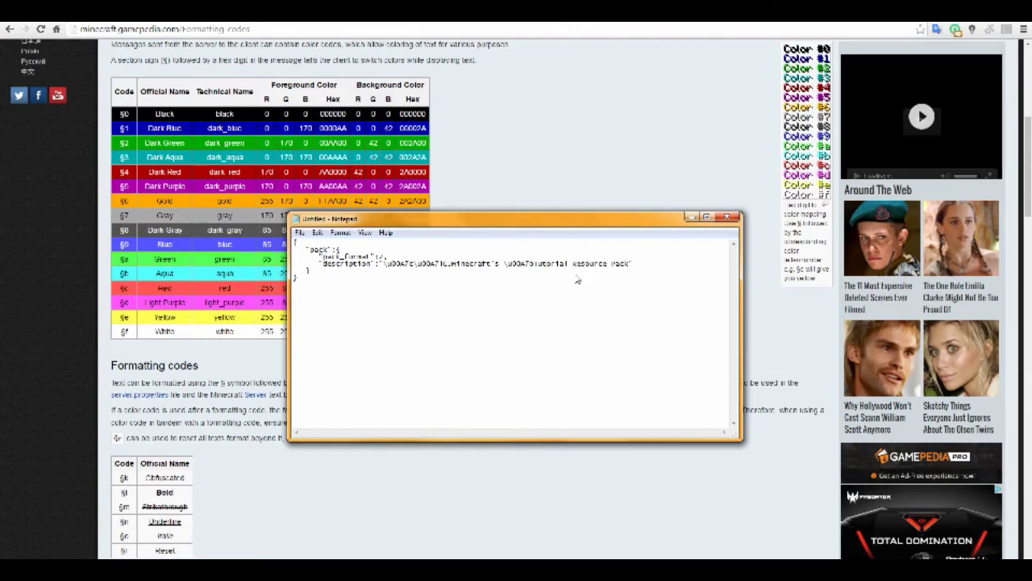
- Save the JSON as pack.mcmeta (All Files type) in the Tutorial Resource Pack folder, then close Notepad
key(ctrl+s)
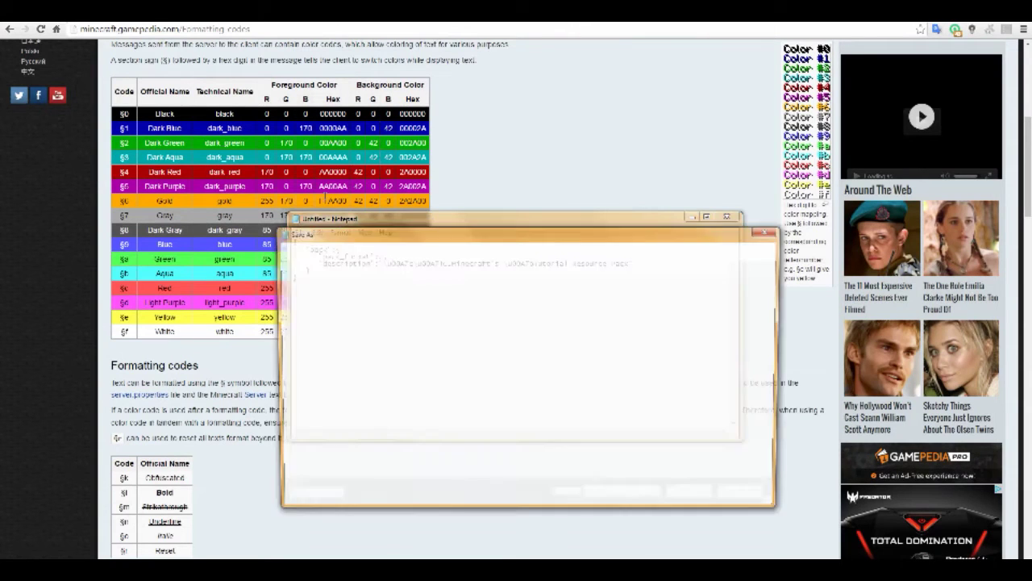
scroll(358, 379, down, 1)
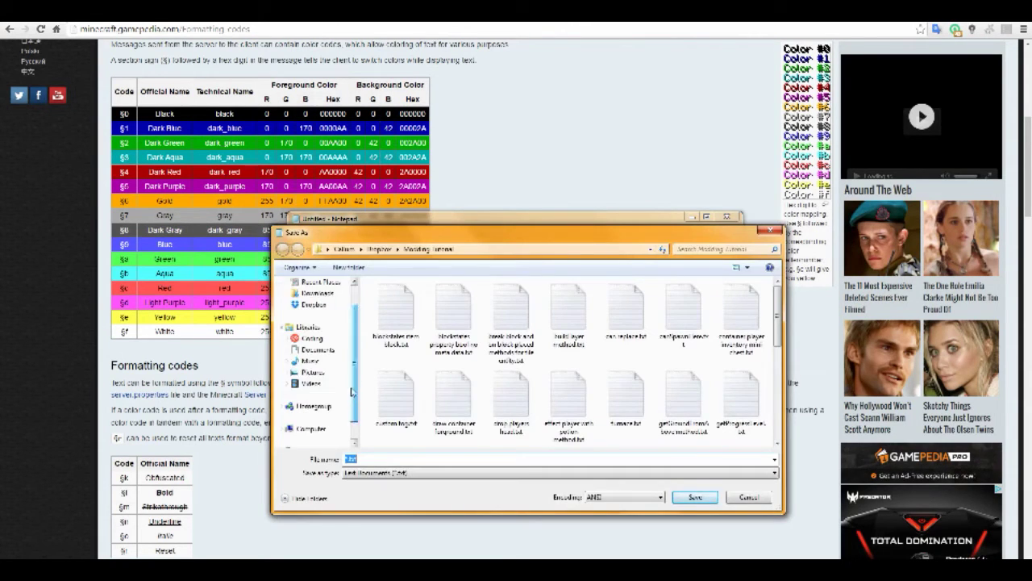
scroll(352, 391, down, 2)
text(C:\Users\Callum\AppData\Roaming\.minecraft\resourcepacks\Tutorial Resource Pack)
key(Return)
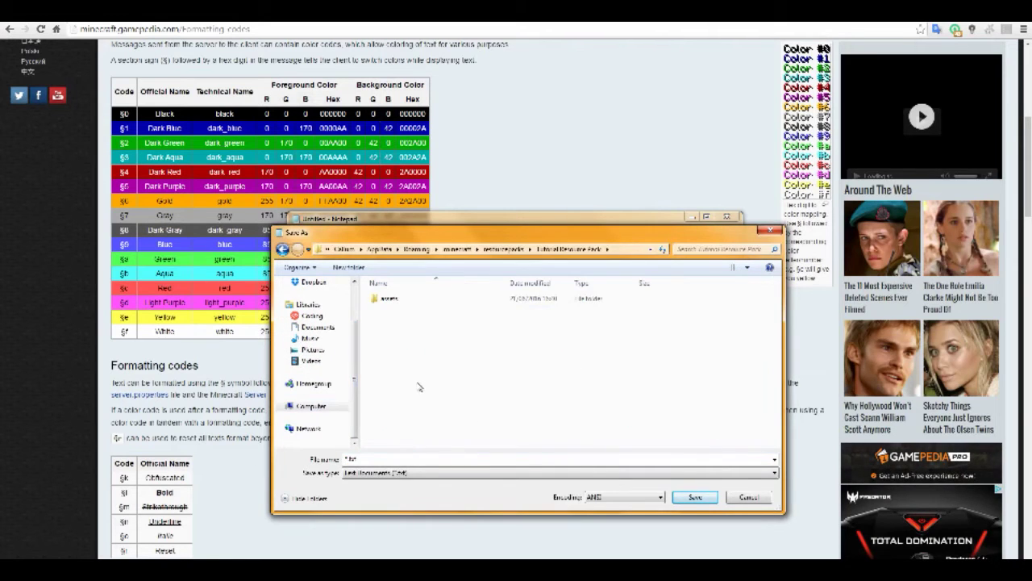
click(381, 473)
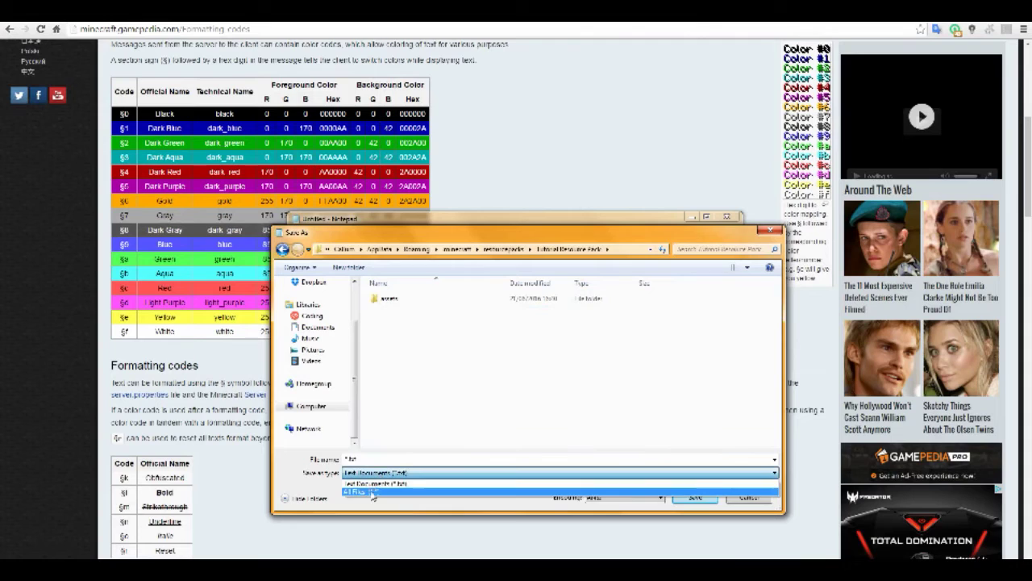
click(375, 490)
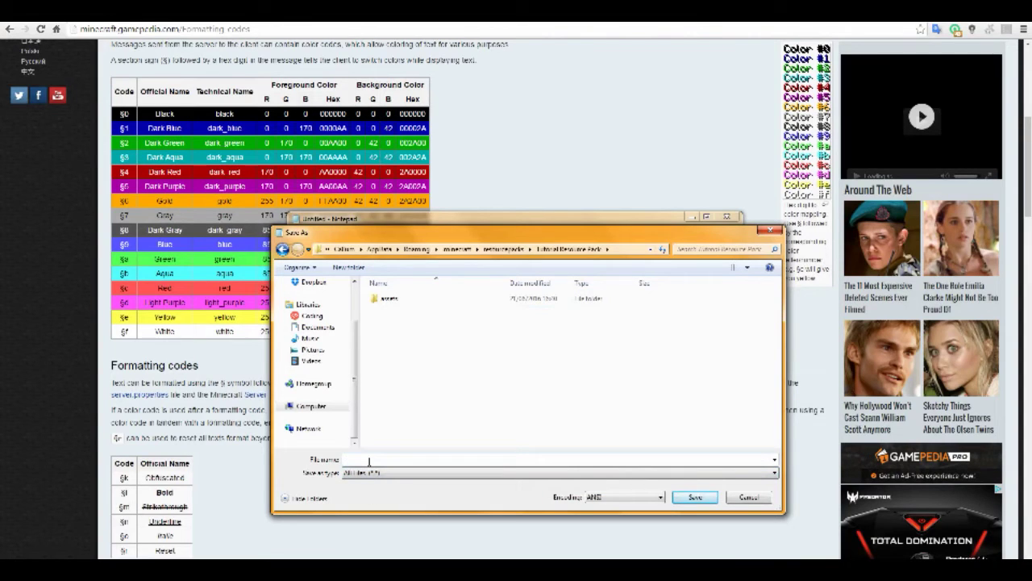
text(pack.mcmeta)
key(Return)
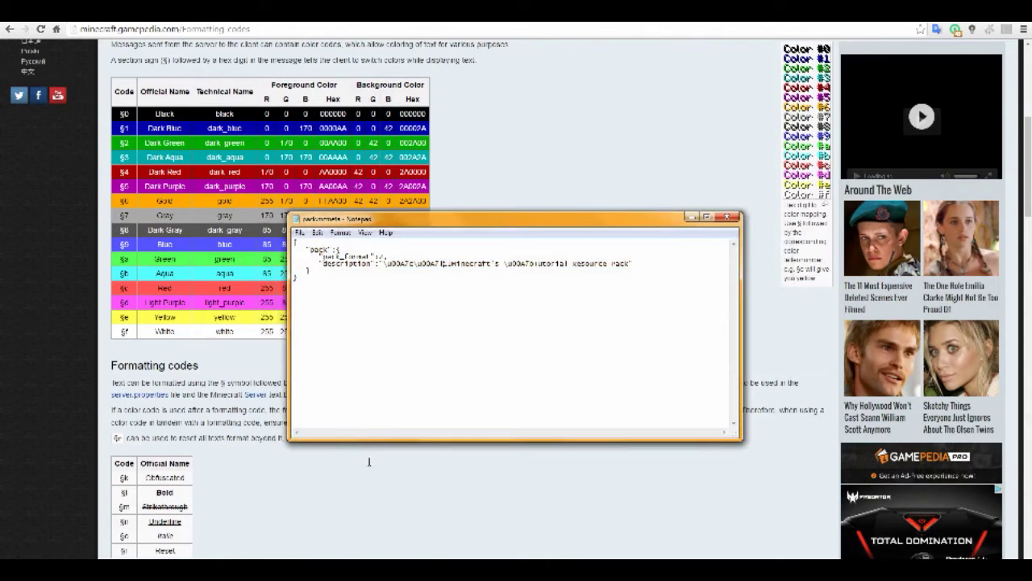
click(726, 216)
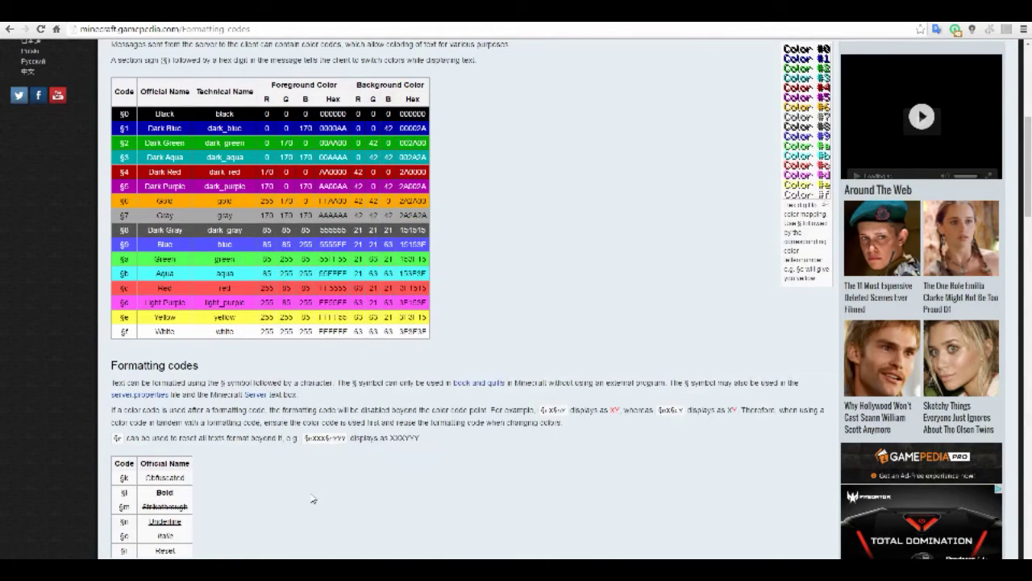
- Return to the Tutorial Resource Pack folder in Explorer and select pack.mcmeta
key(alt+Tab)
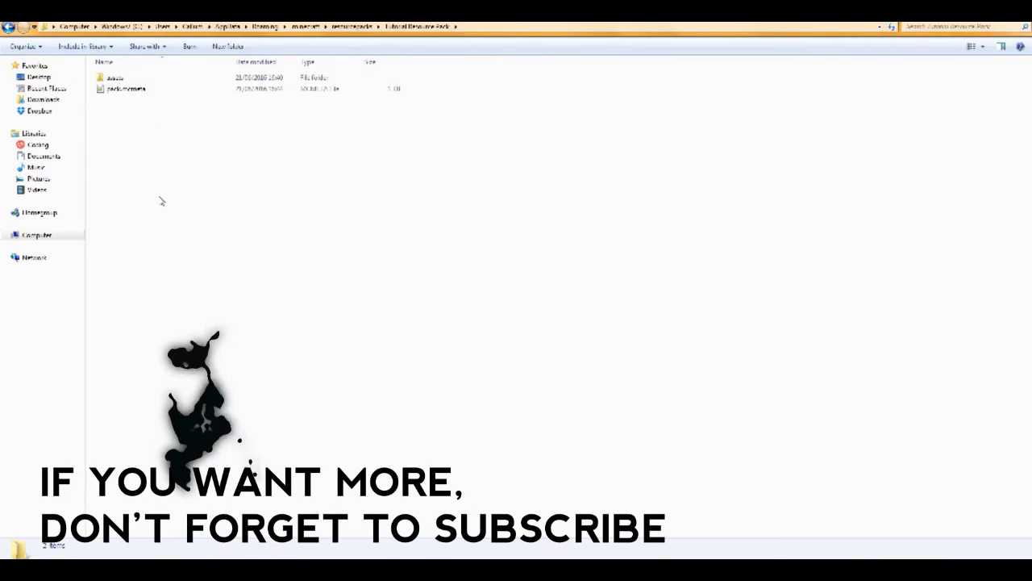
key(super)
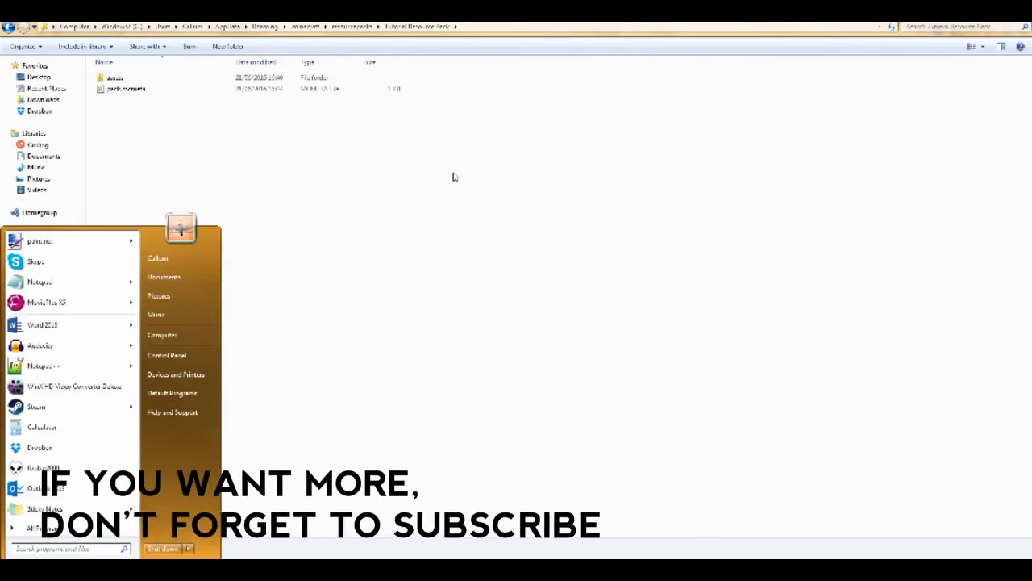
key(Return)
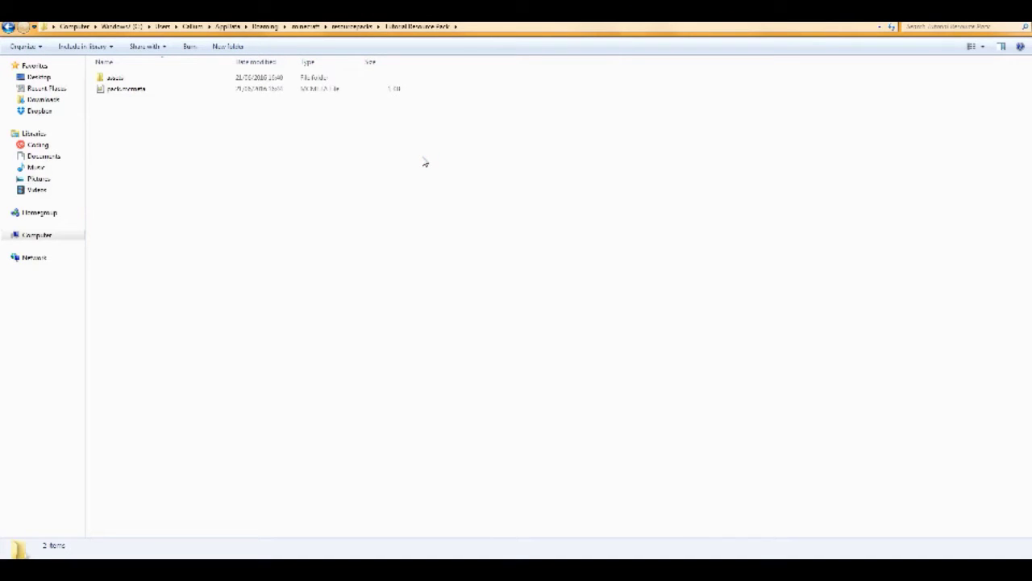
click(127, 90)
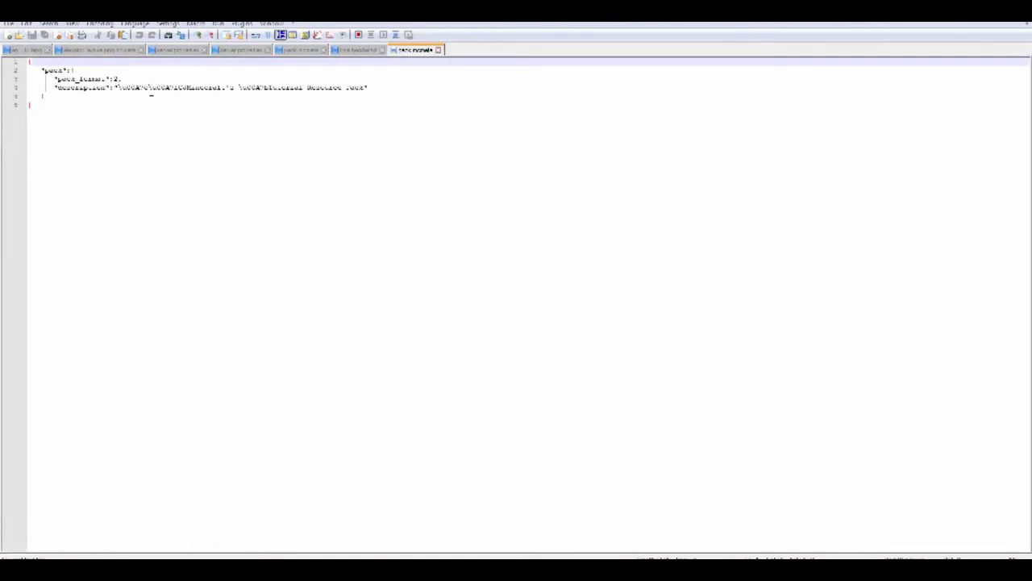
- Close the extra Notepad++ document tab, keeping pack.mcmeta open
double_click(115, 79)
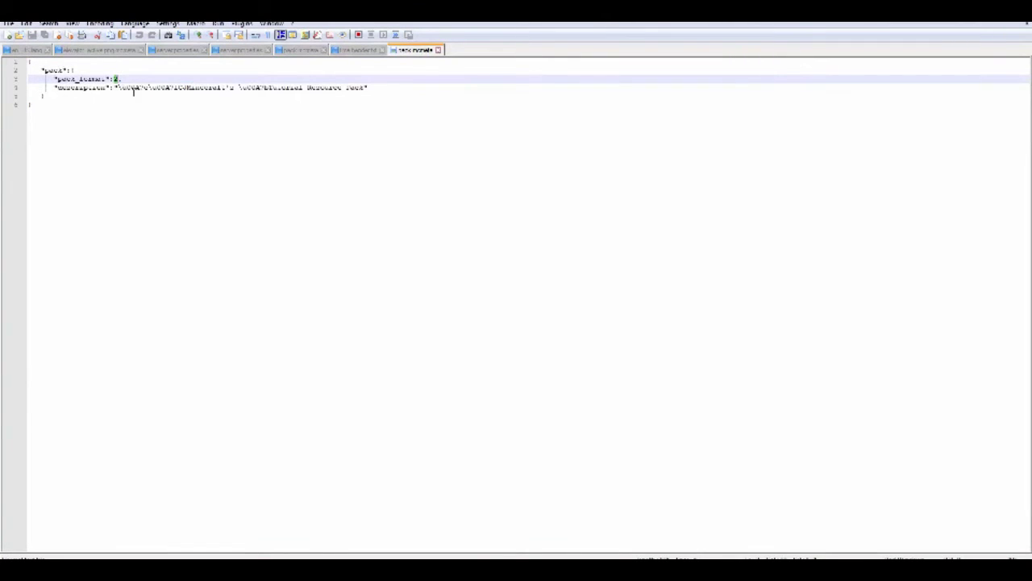
click(323, 50)
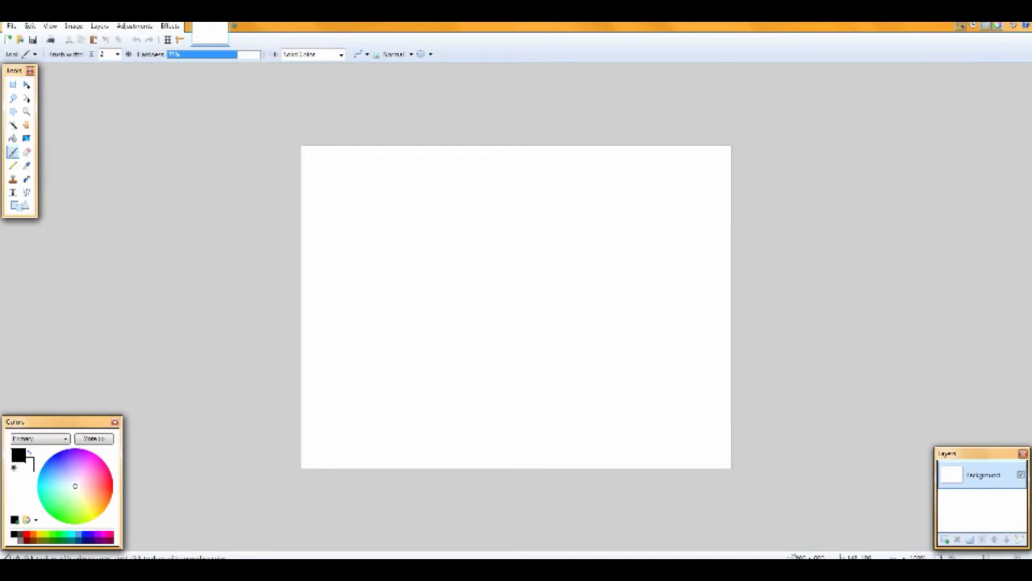
- Resize the Paint.NET canvas to 128×128 pixels
key(ctrl+shift+r)
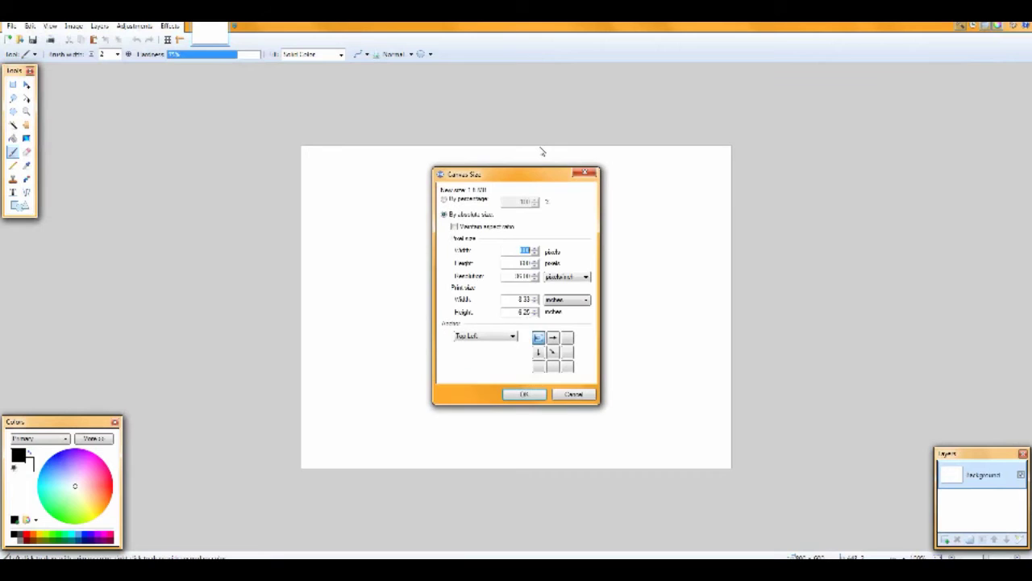
text(128)
key(Tab)
text(128)
click(523, 395)
scroll(517, 314, up, 5)
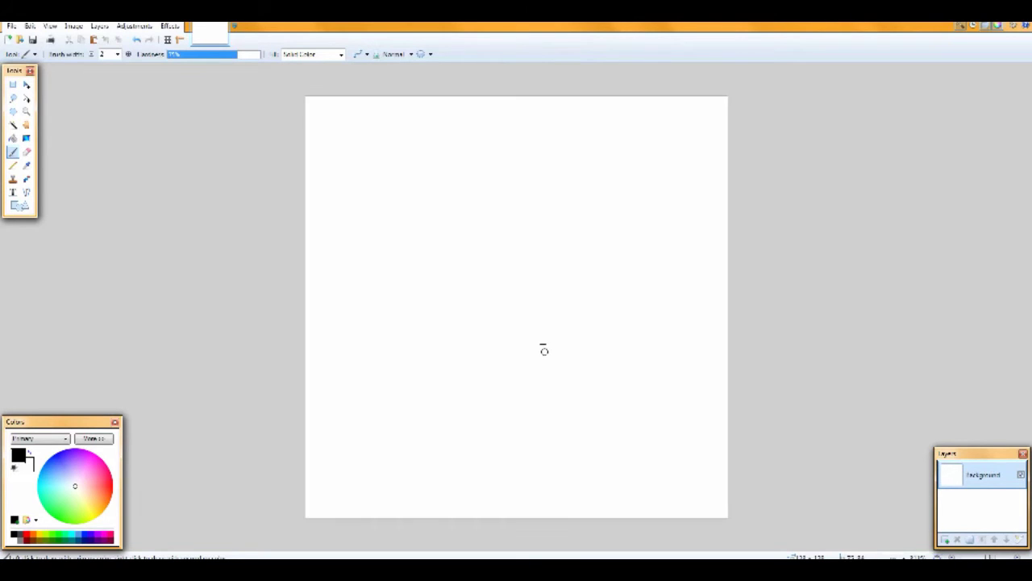
scroll(537, 344, down, 2)
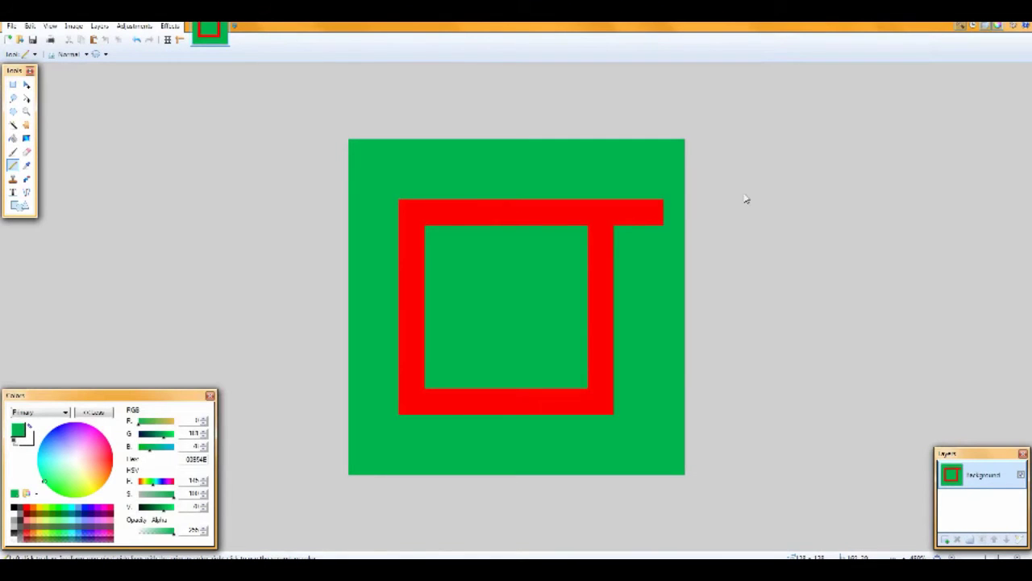
- Save the icon as pack.png in the Tutorial Resource Pack folder
key(ctrl+o)
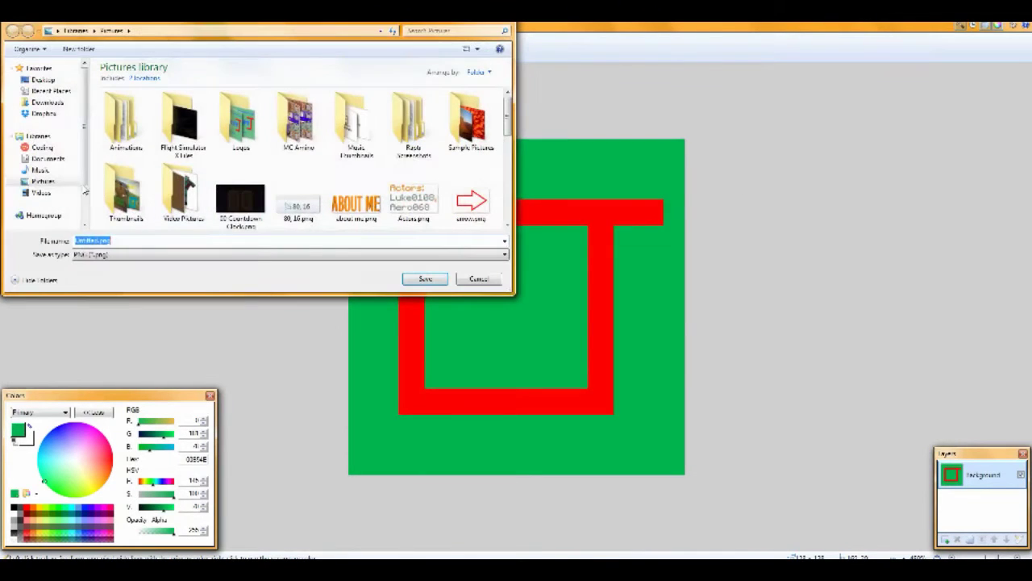
scroll(49, 154, down, 3)
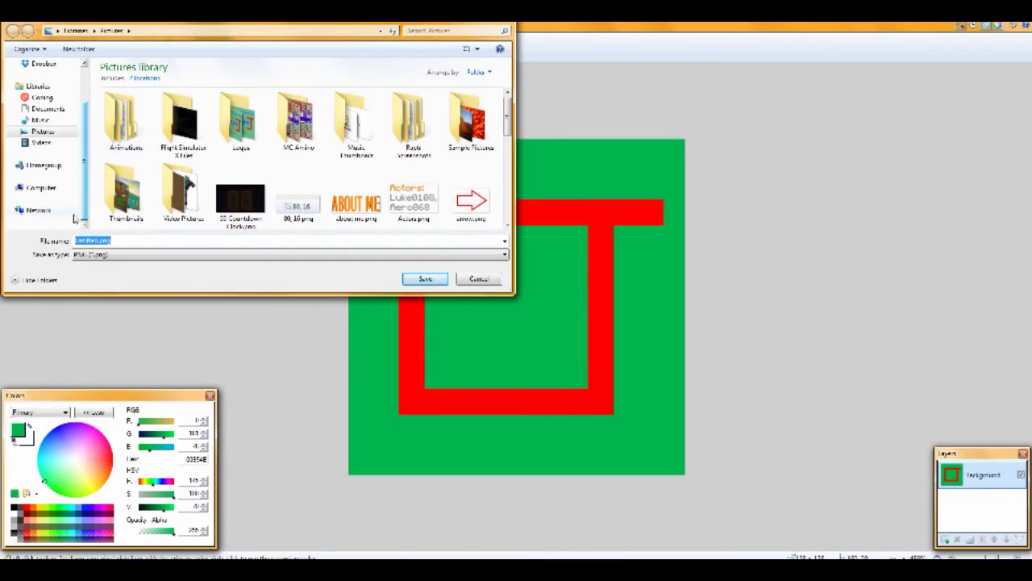
click(41, 187)
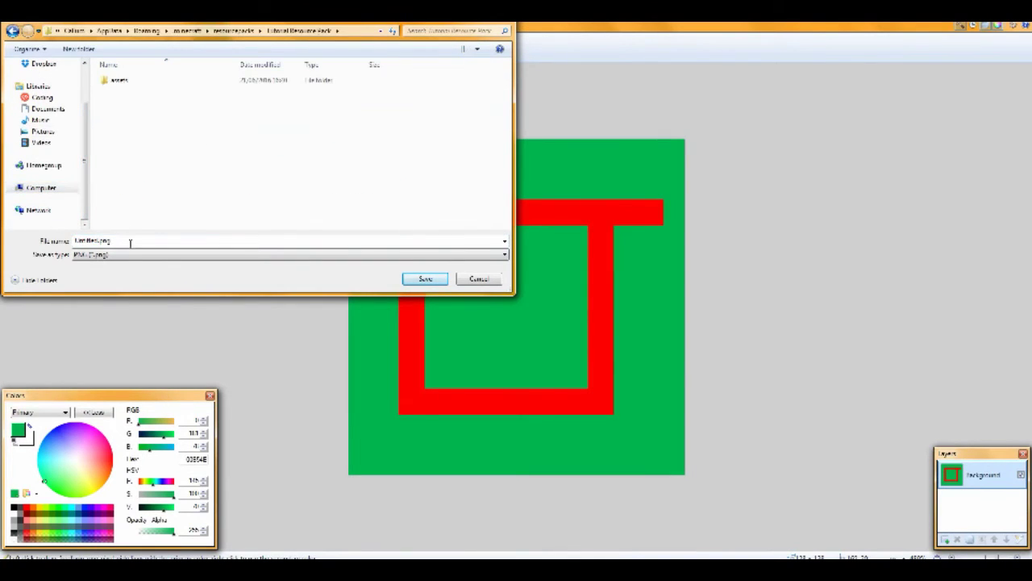
double_click(130, 242)
text(pack)
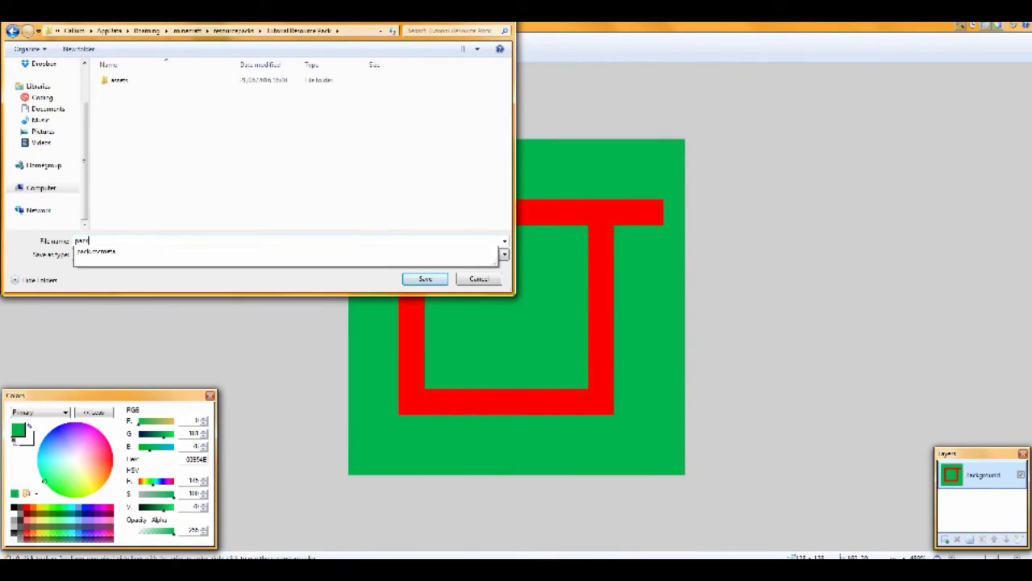
text(.png)
key(Return)
key(Return)
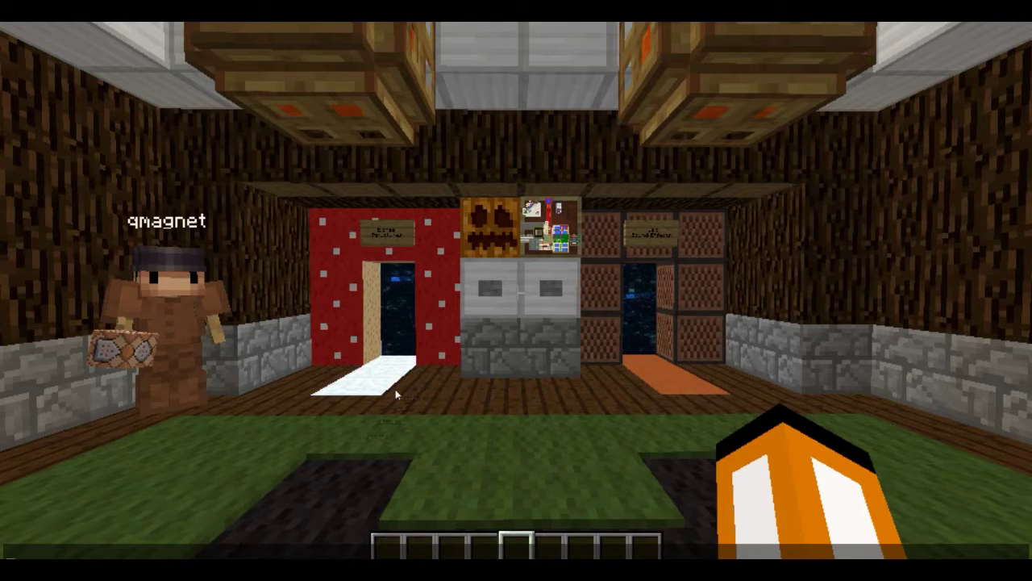
- Go to Options > Resource Packs and scroll the available list to Tutorial Resource Pack
key(Escape)
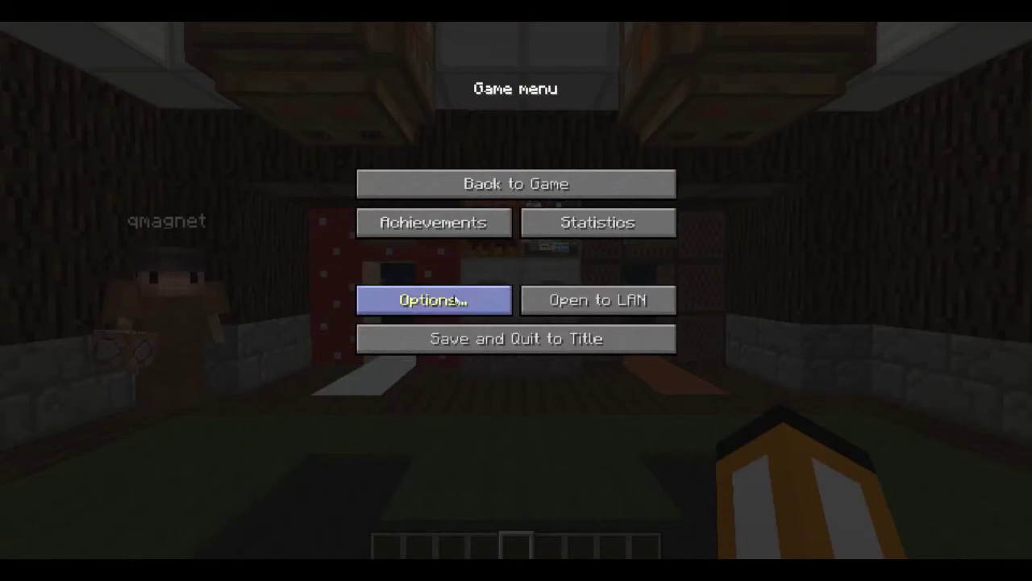
click(431, 300)
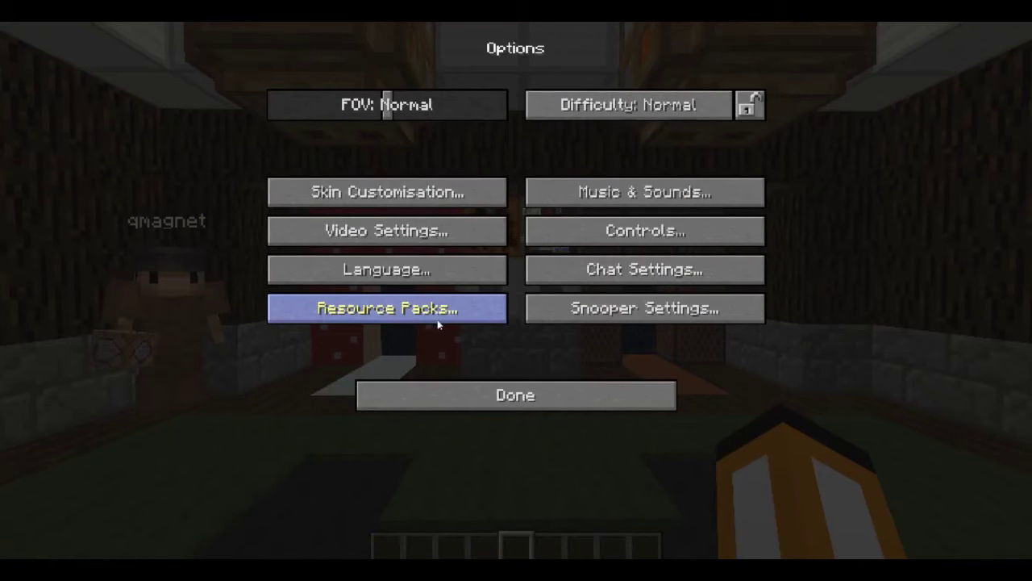
click(434, 318)
drag(505, 173, 502, 475)
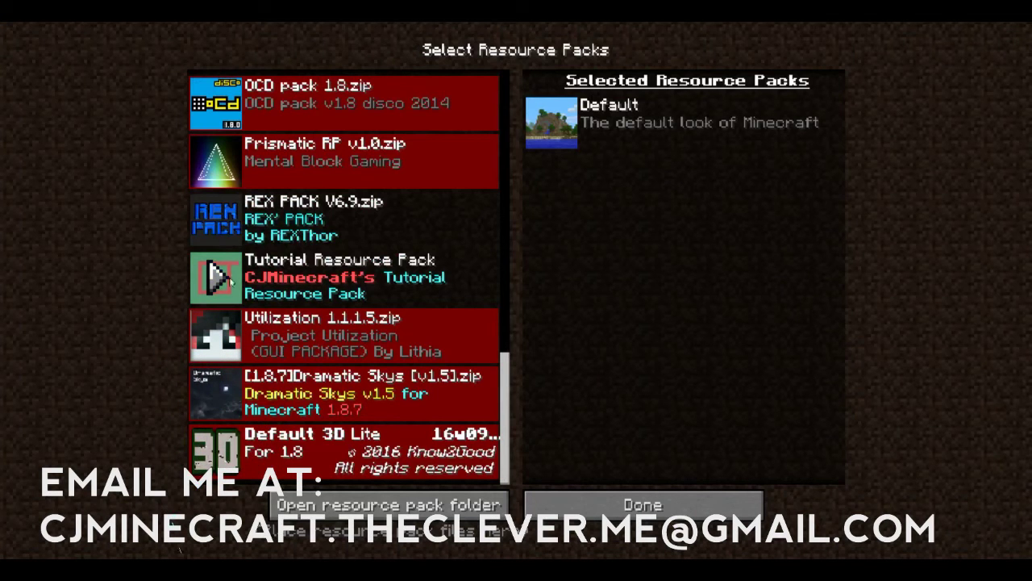
- Move Tutorial Resource Pack into the selected packs above Default, then click Done twice
click(216, 276)
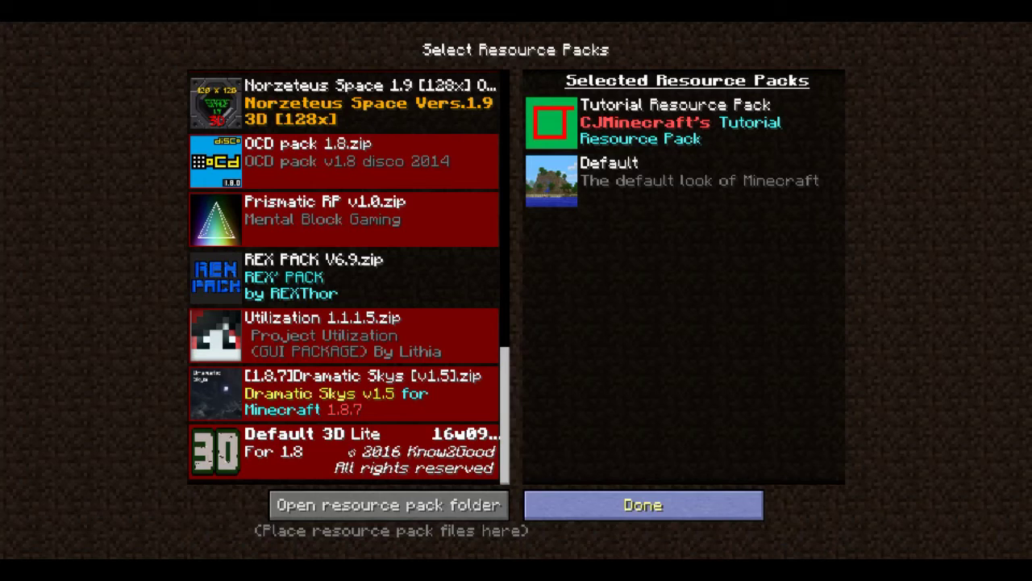
click(642, 505)
click(415, 398)
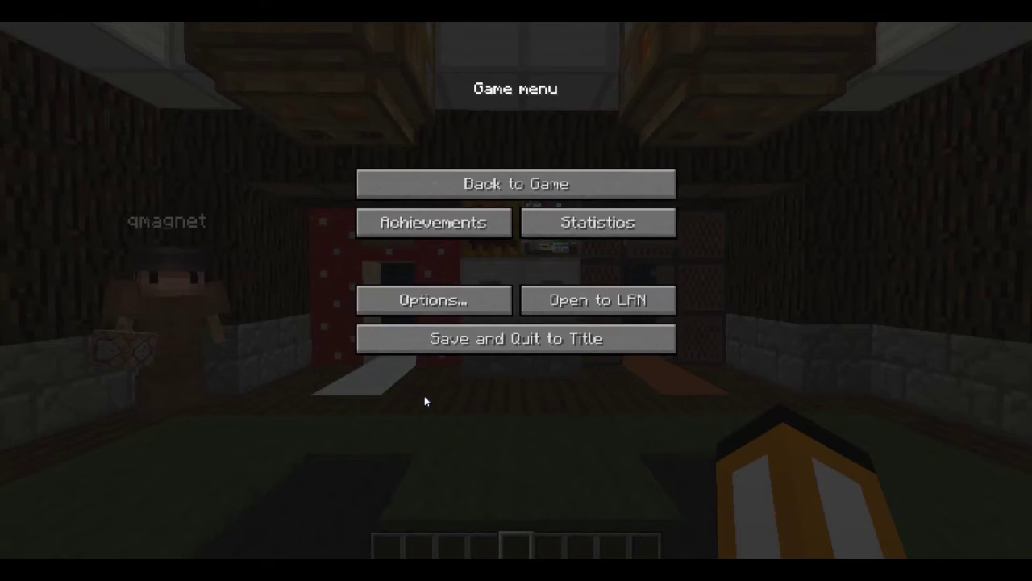
- Resume the game, walk to the sign room and use the wall button to teleport to the block sampler
key(Escape)
key(F3)
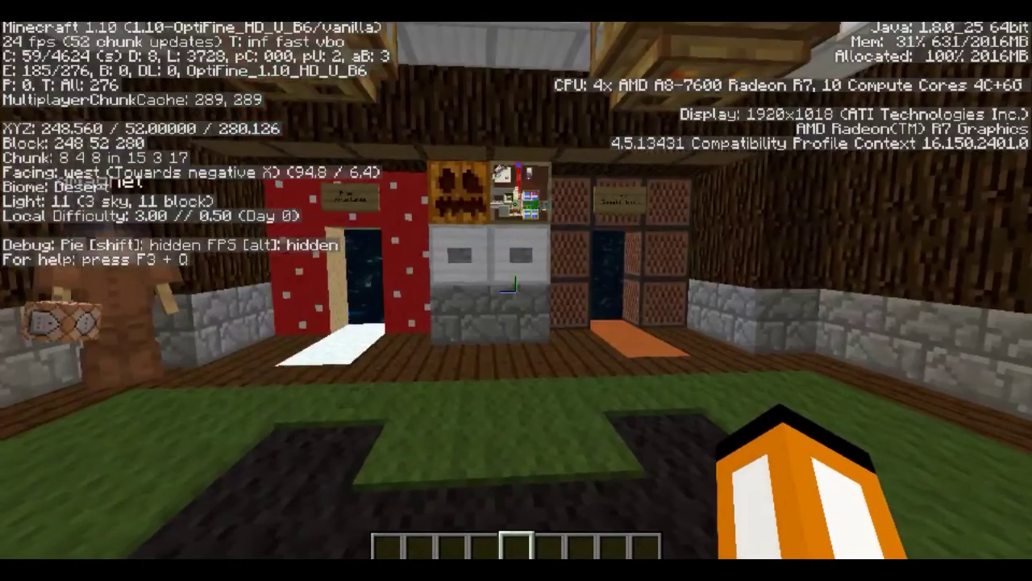
key(F3)
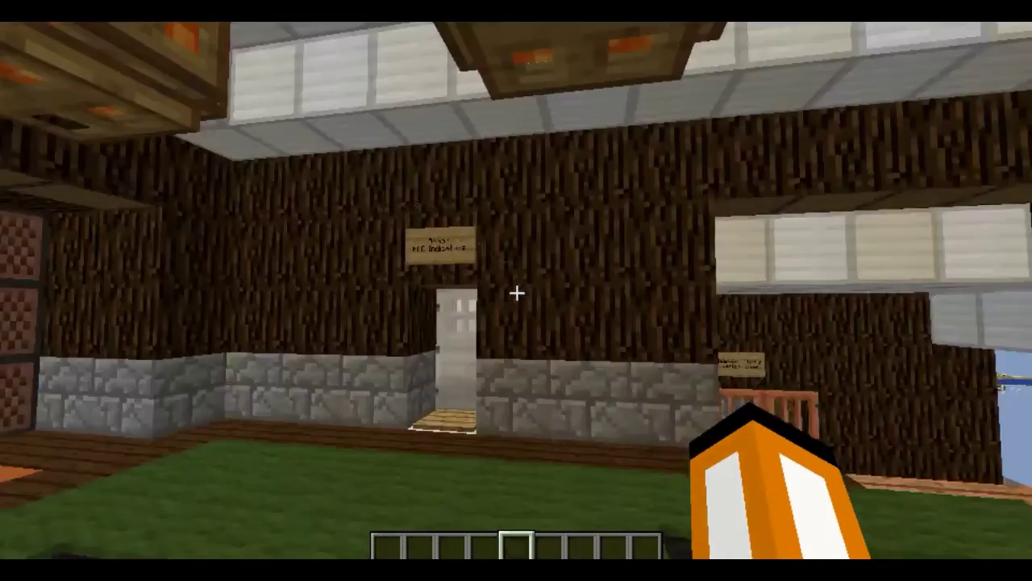
key(w)
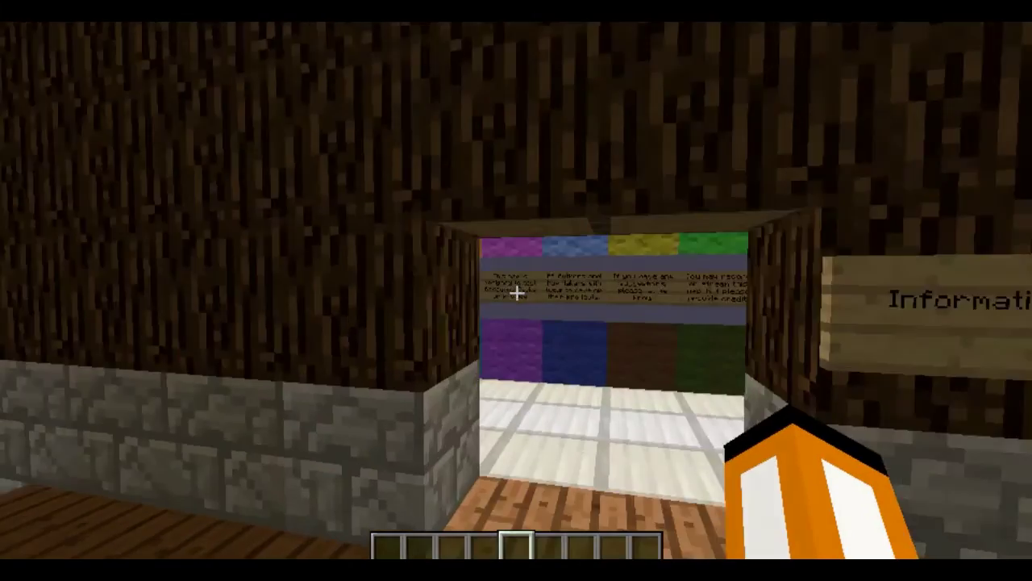
key(w)
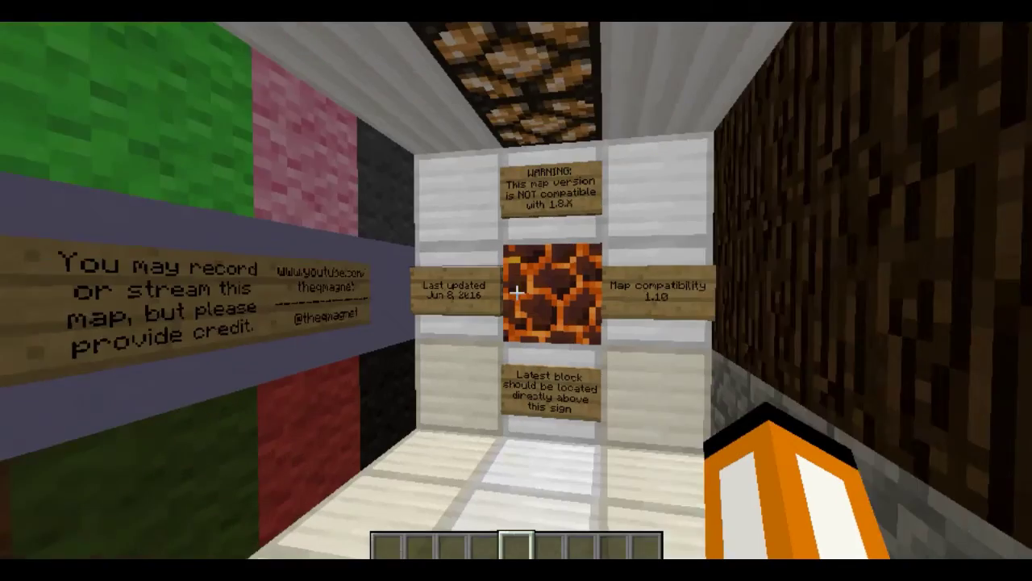
key(w)
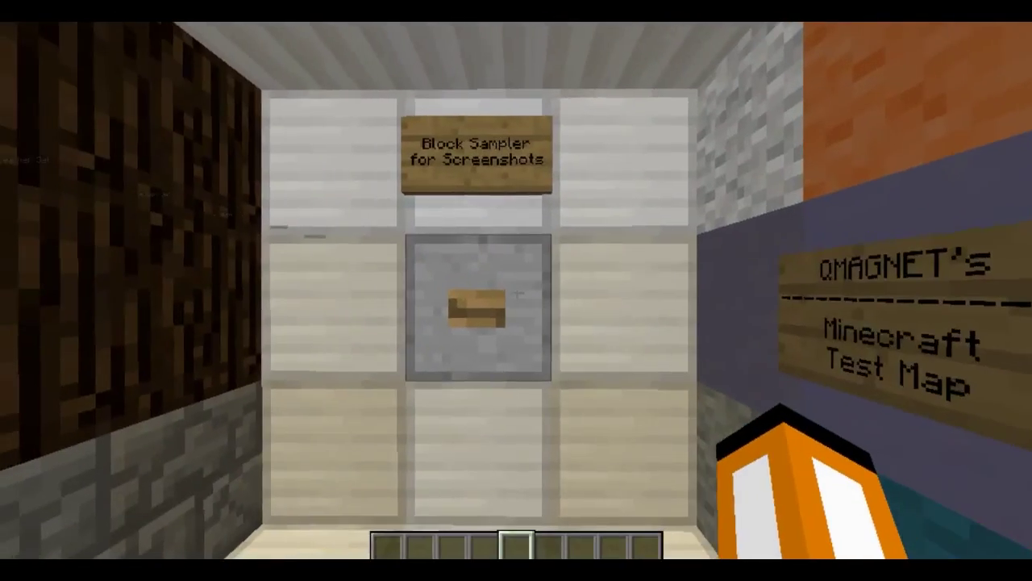
right_click(517, 292)
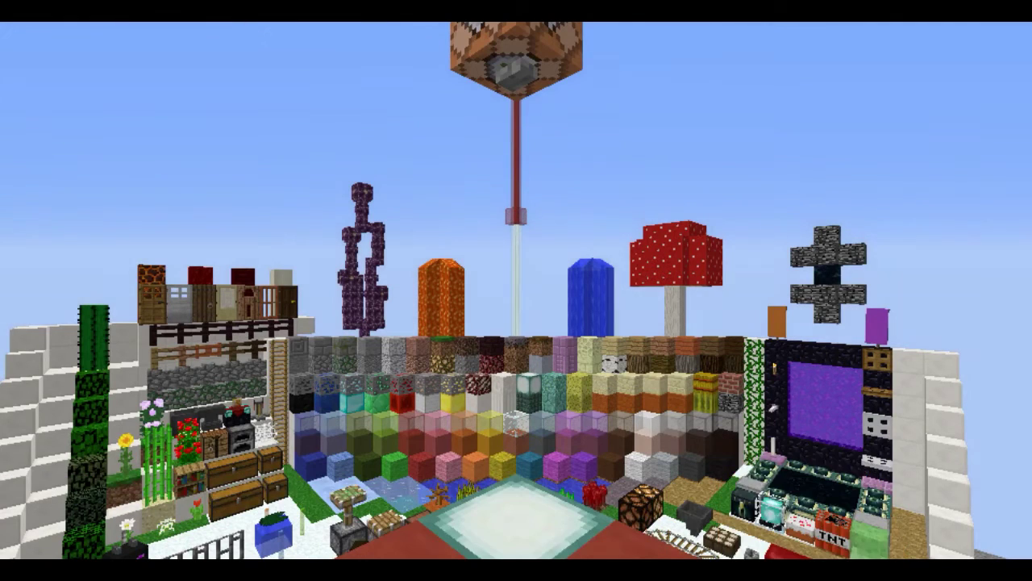
- Toggle the HUD with F1 and inspect the overhead command block at the sampler
key(F1)
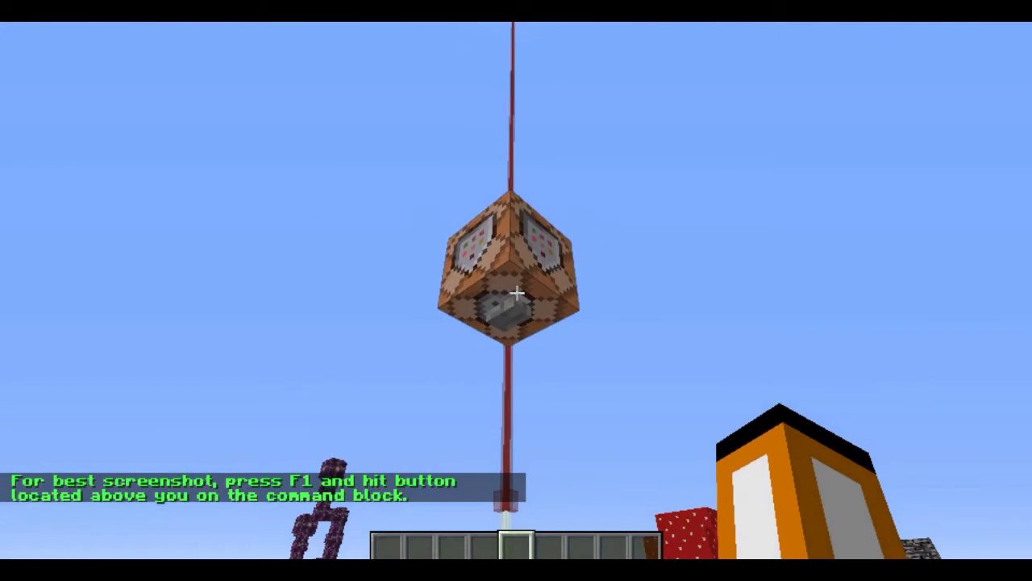
right_click(516, 292)
key(Escape)
key(F1)
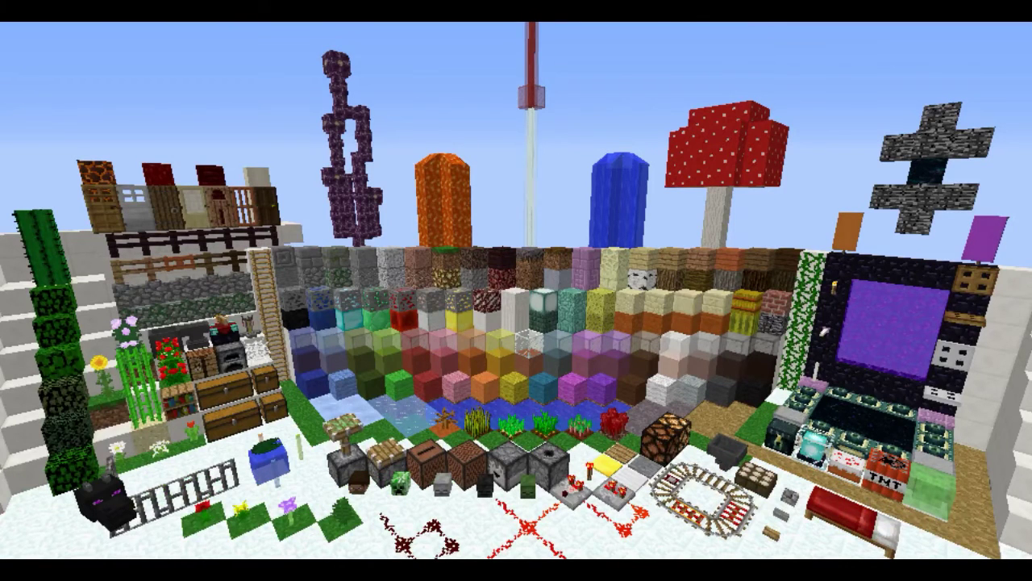
key(F1)
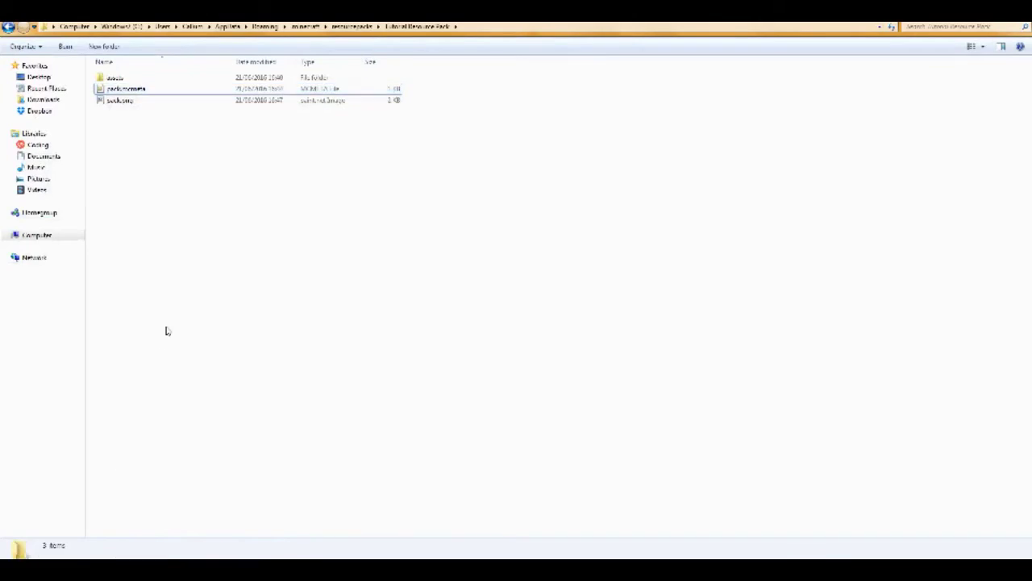
- Navigate into assets\minecraft\textures\blocks and scroll down toward slime.png
double_click(118, 79)
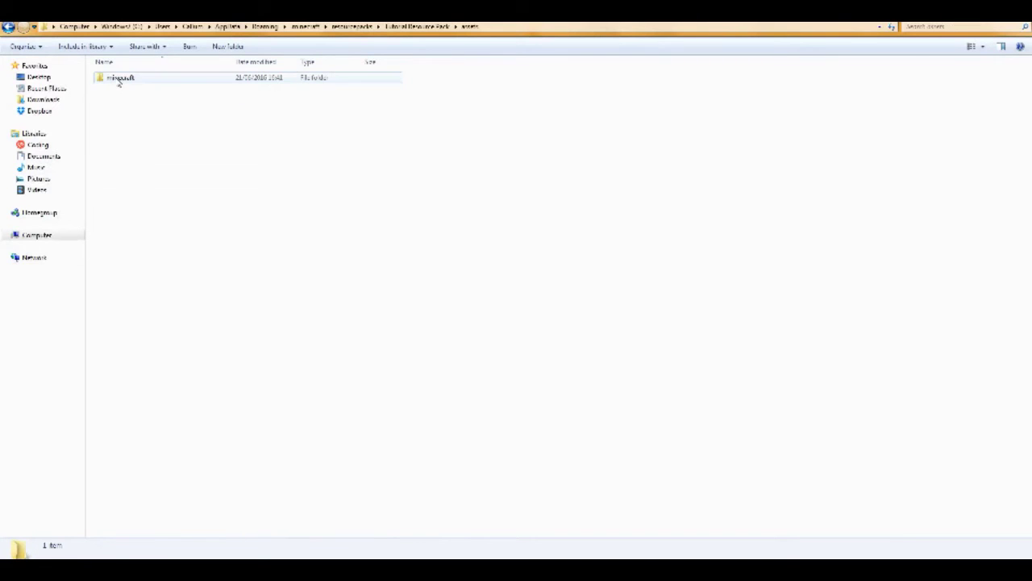
double_click(119, 78)
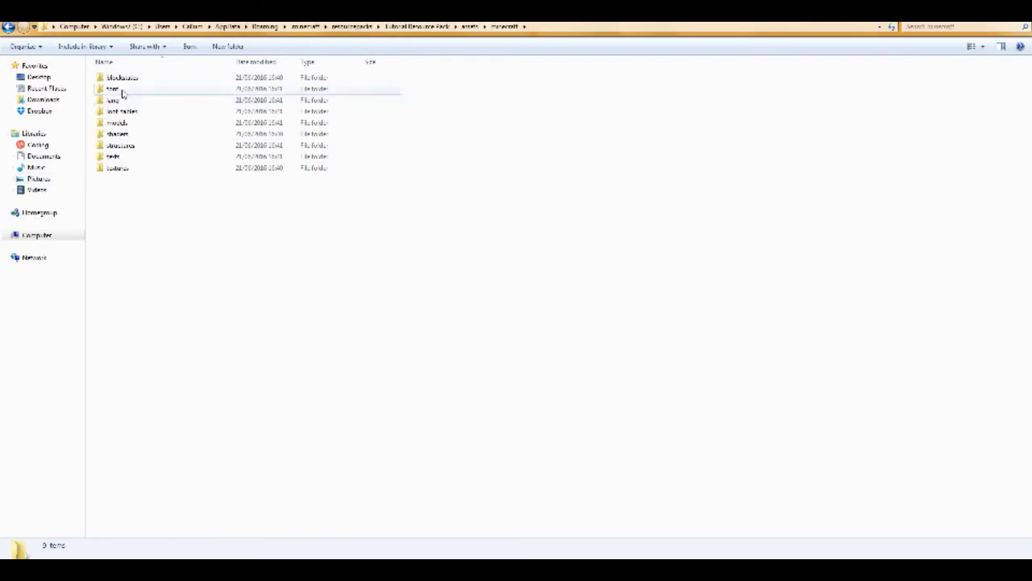
double_click(116, 168)
double_click(121, 79)
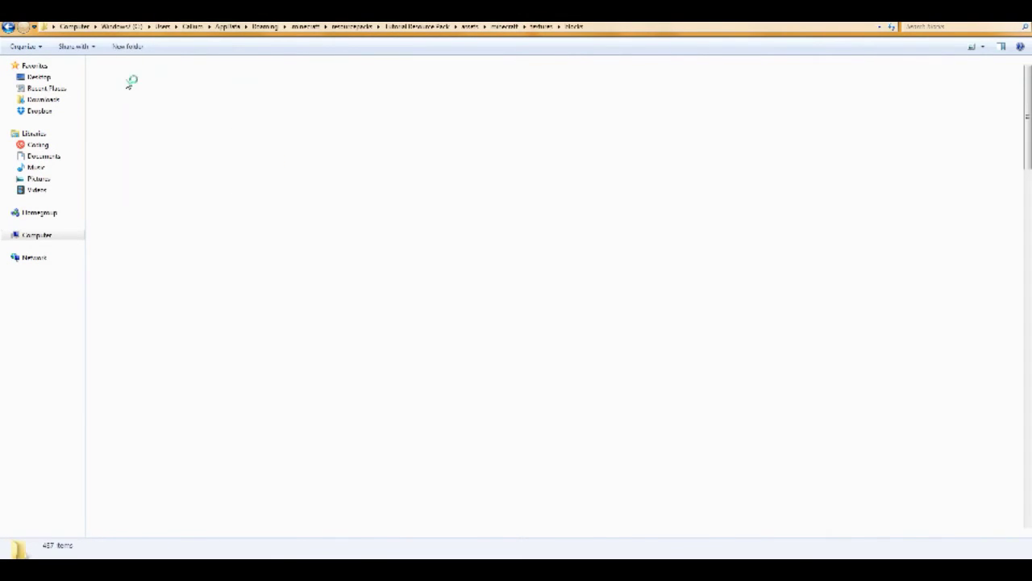
scroll(569, 367, down, 15)
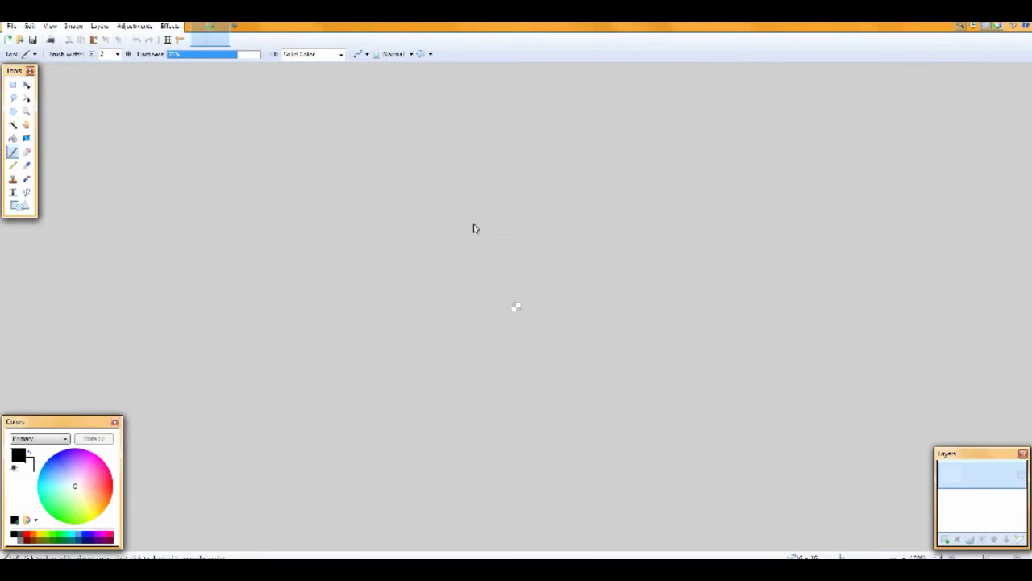
- Set the slime texture's canvas height to 32 pixels in Canvas Size
scroll(609, 385, up, 5)
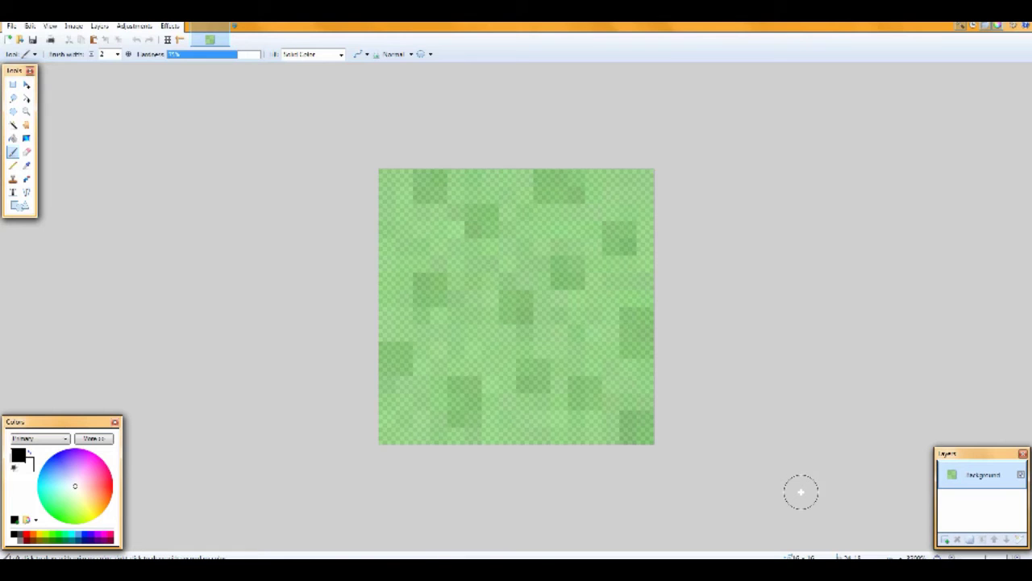
key(ctrl+shift+r)
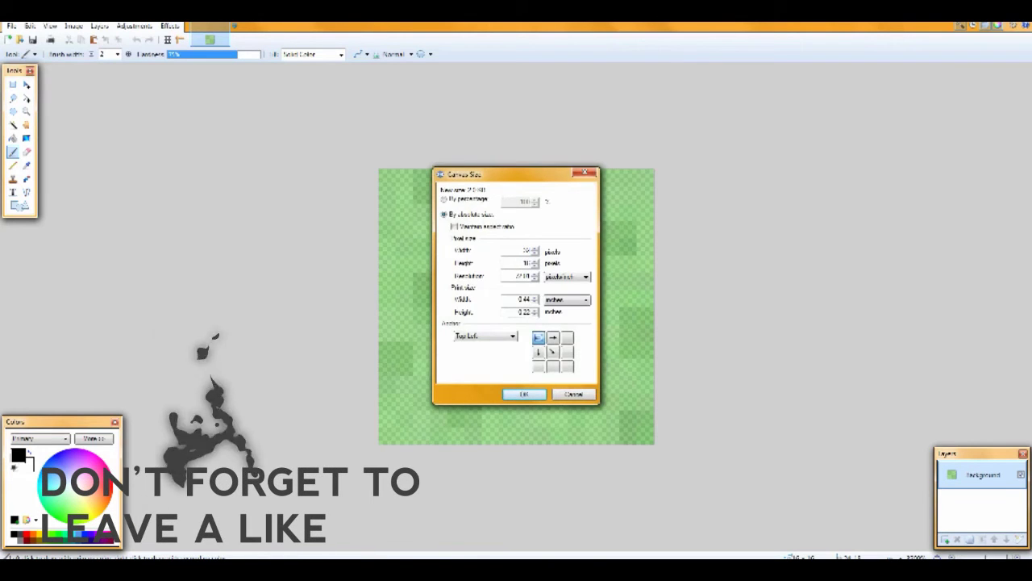
key(Tab)
text(32)
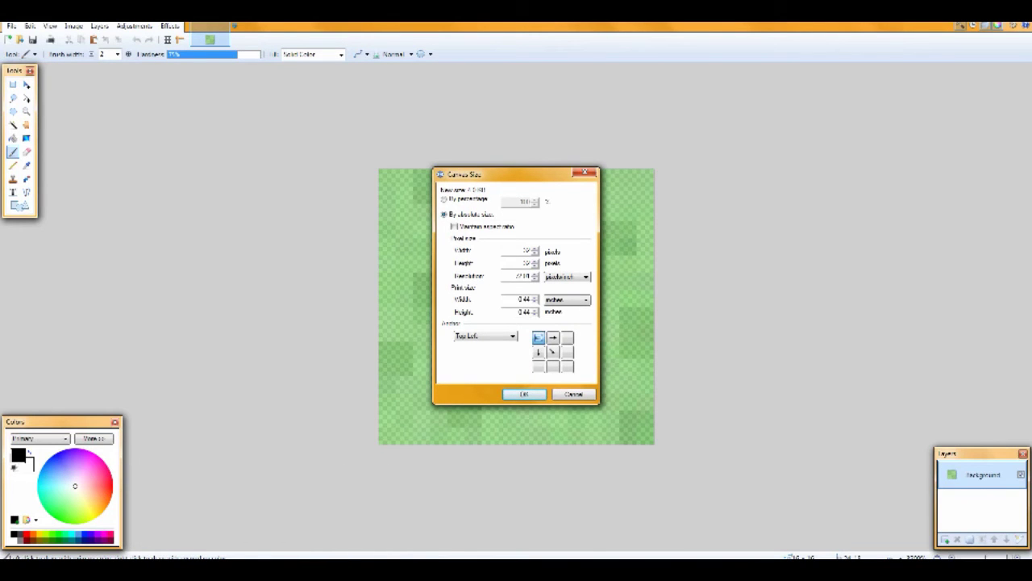
key(Return)
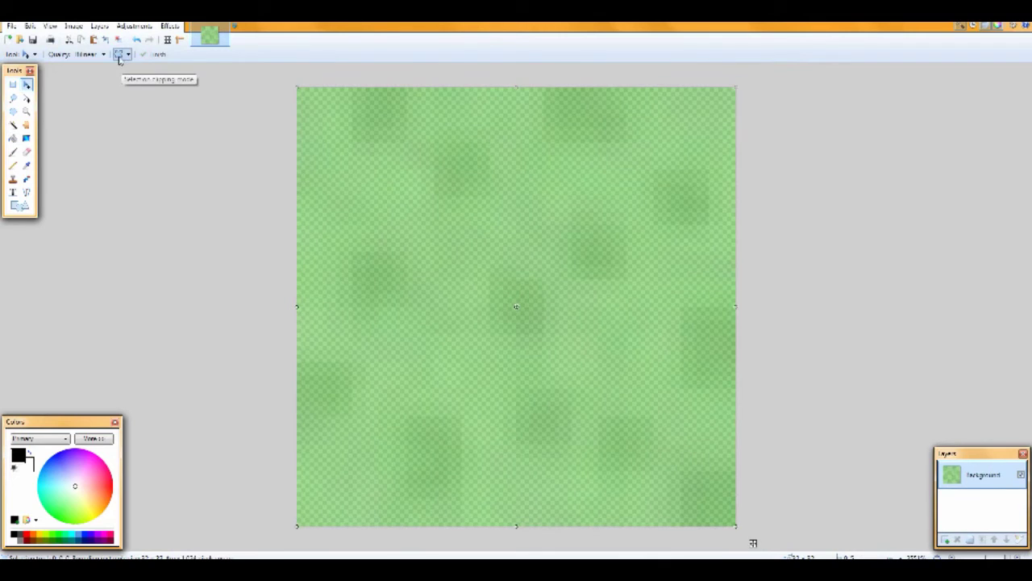
- Finish the sharpened enlargement and flood-fill the texture with its sampled light green
scroll(86, 57, up, 1)
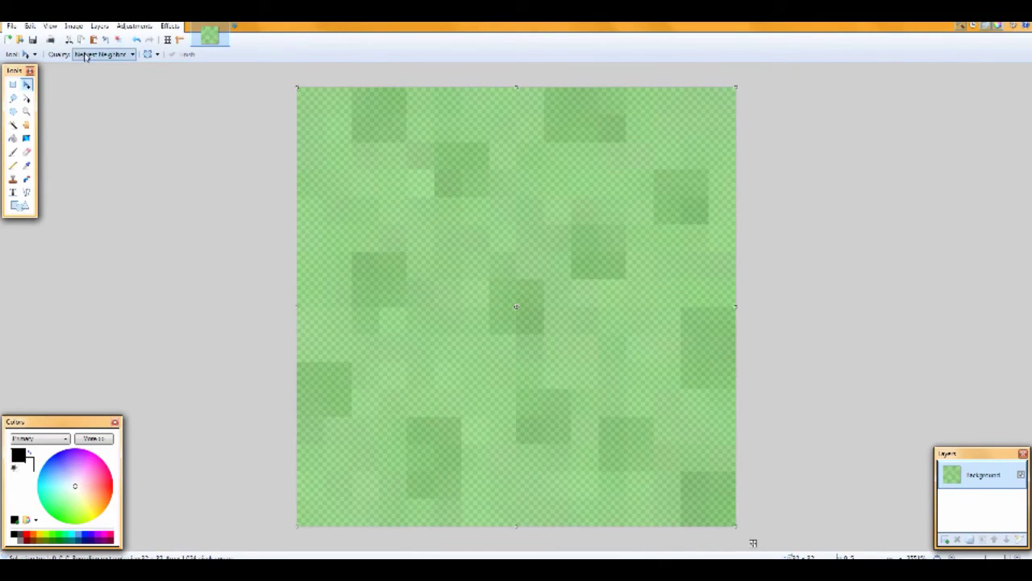
click(189, 55)
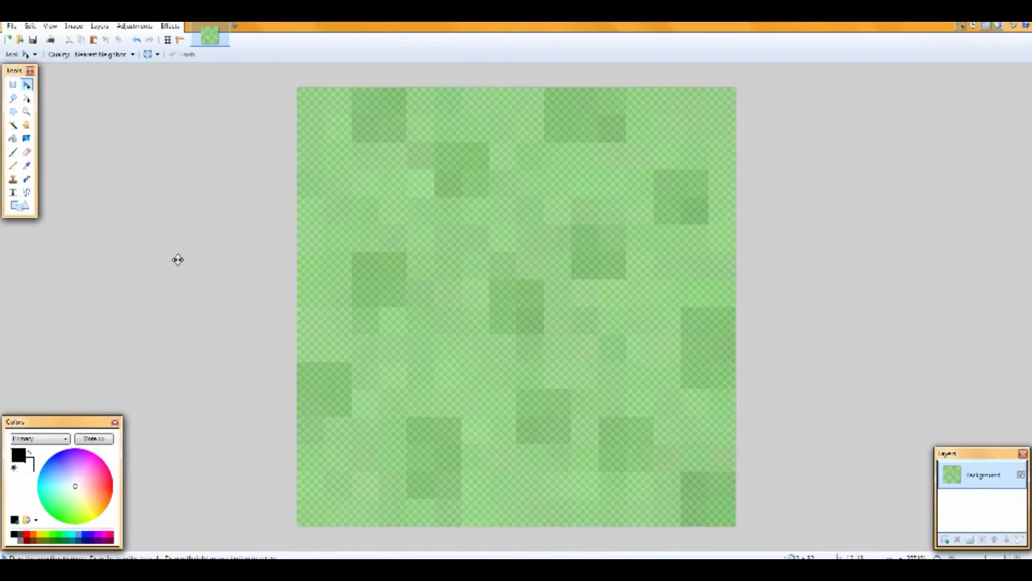
key(k)
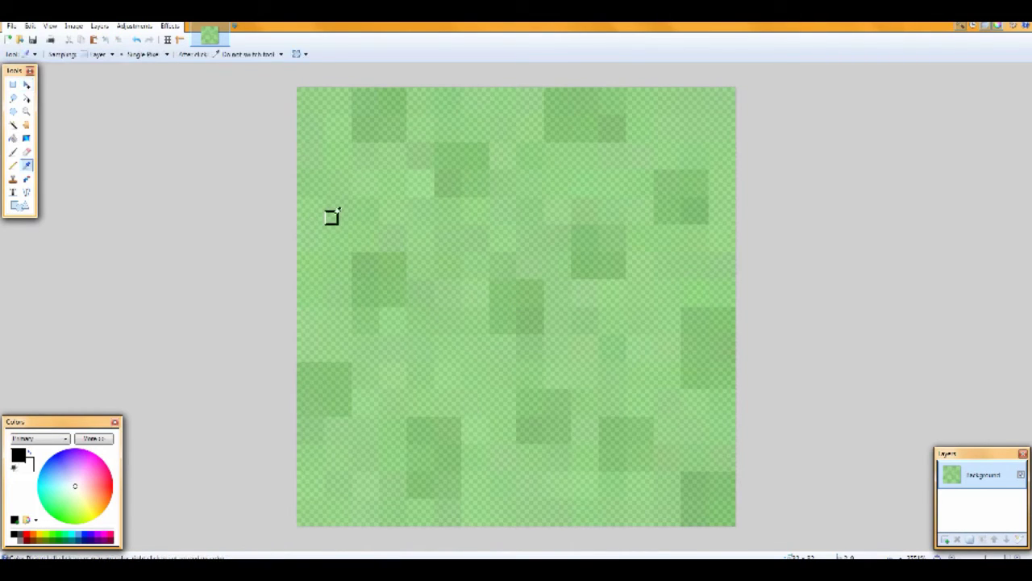
click(330, 216)
key(f)
click(410, 238)
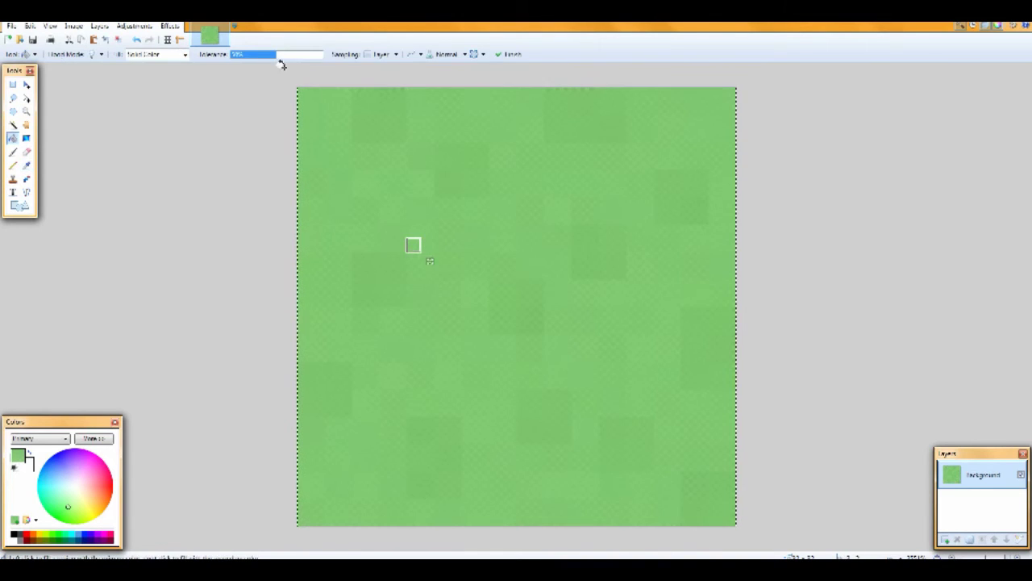
- Draw a dark green square outline at the centre and save the slime texture
click(93, 438)
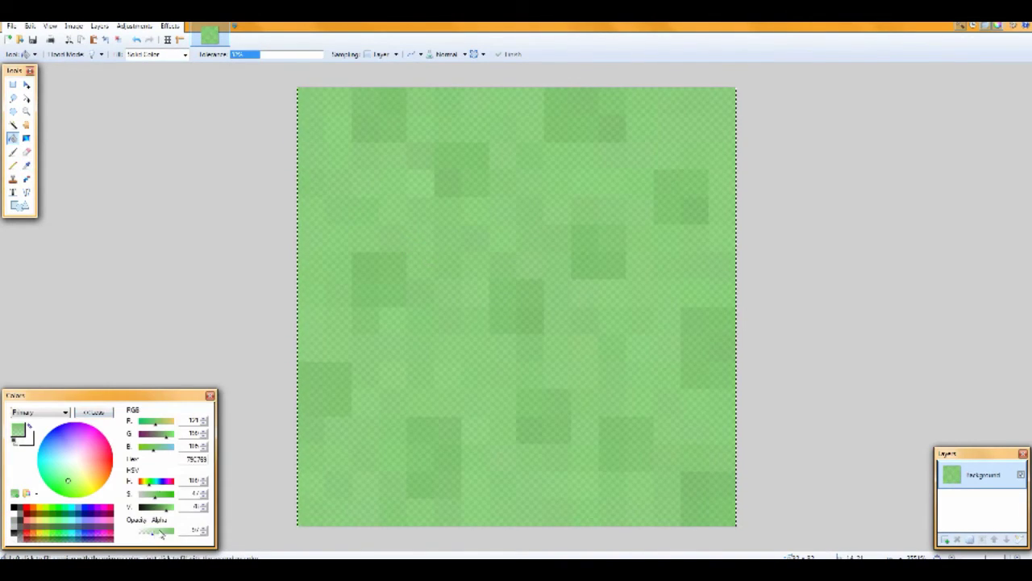
click(93, 496)
drag(142, 506, 156, 506)
click(69, 495)
click(19, 206)
drag(479, 260, 560, 346)
drag(475, 300, 461, 300)
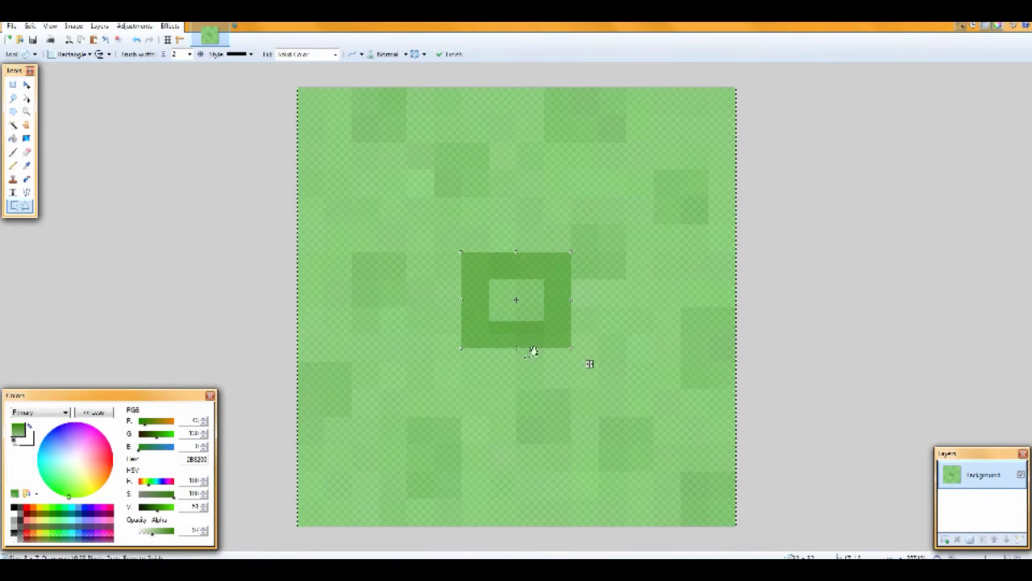
drag(521, 349, 516, 363)
key(ctrl+s)
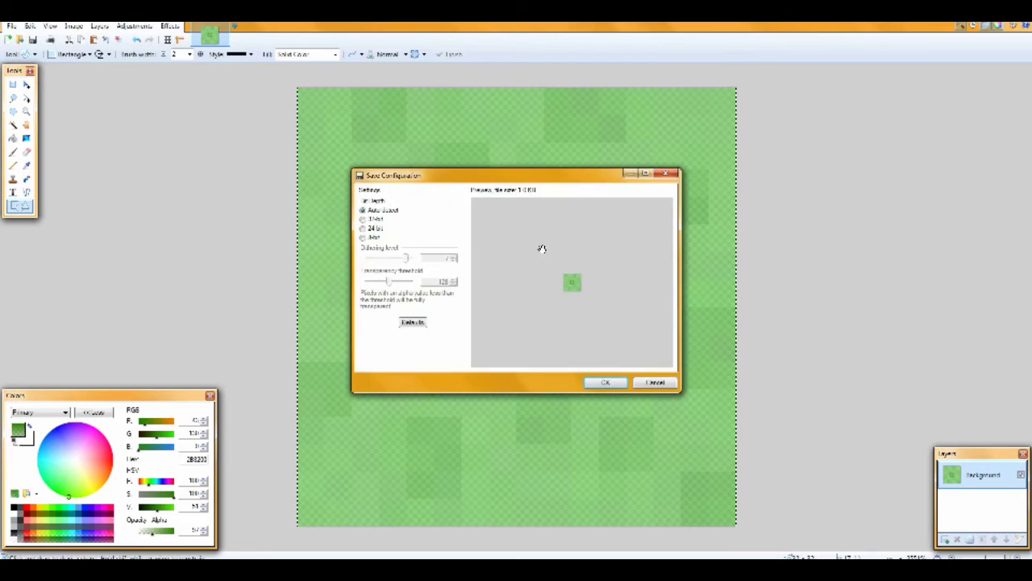
key(Return)
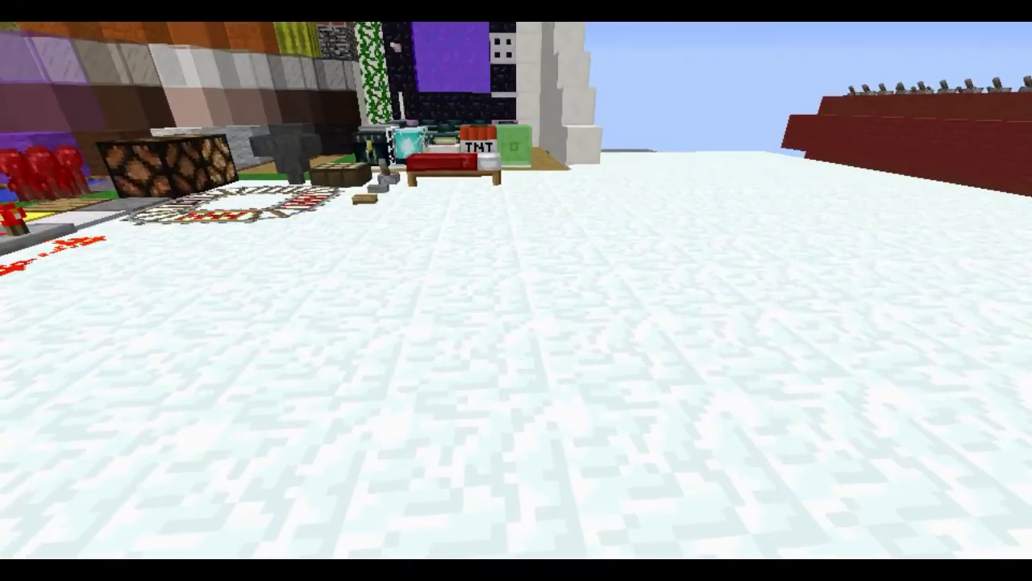
- Reload the resource packs and fly to the slime block beside the TNT to inspect its ring texture
key(F1)
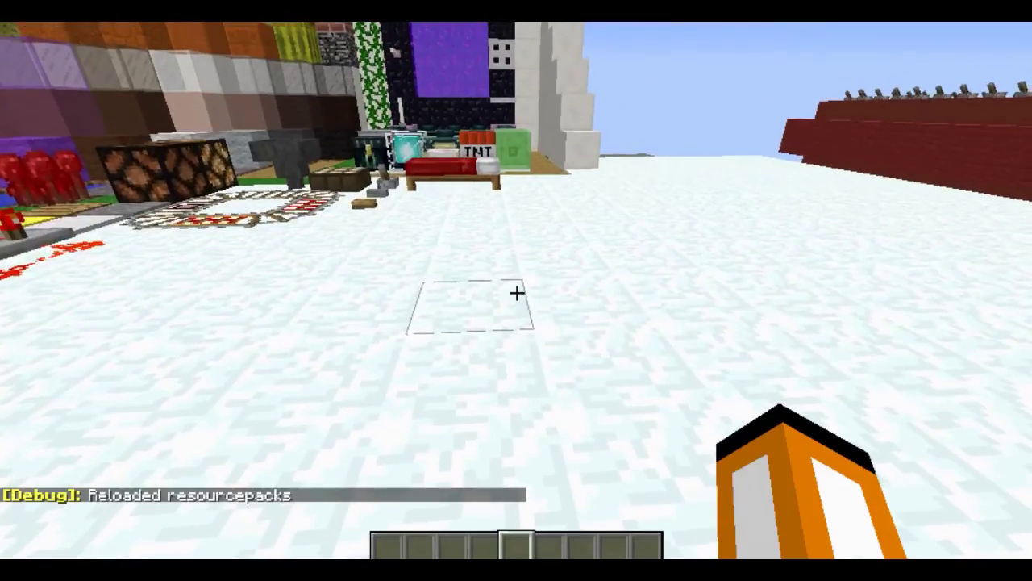
key(w)
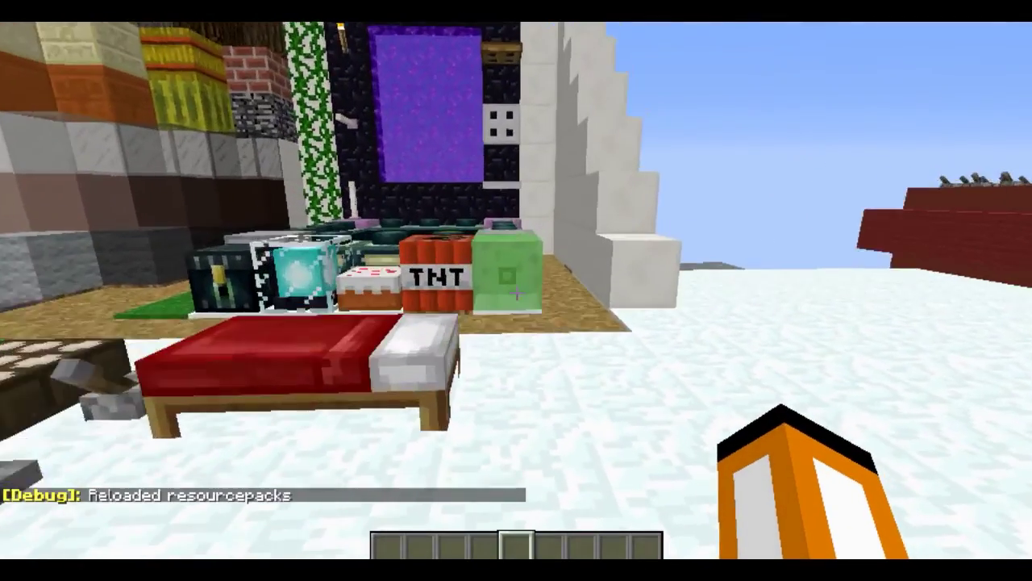
key(w)
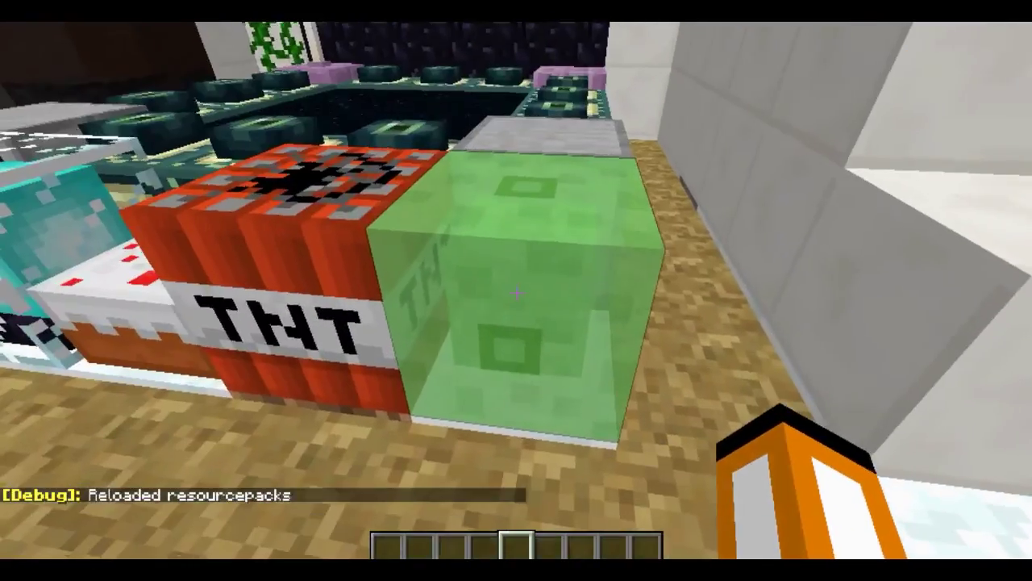
key(space)
key(space)
key(a)
key(shift)
key(s)
key(shift)
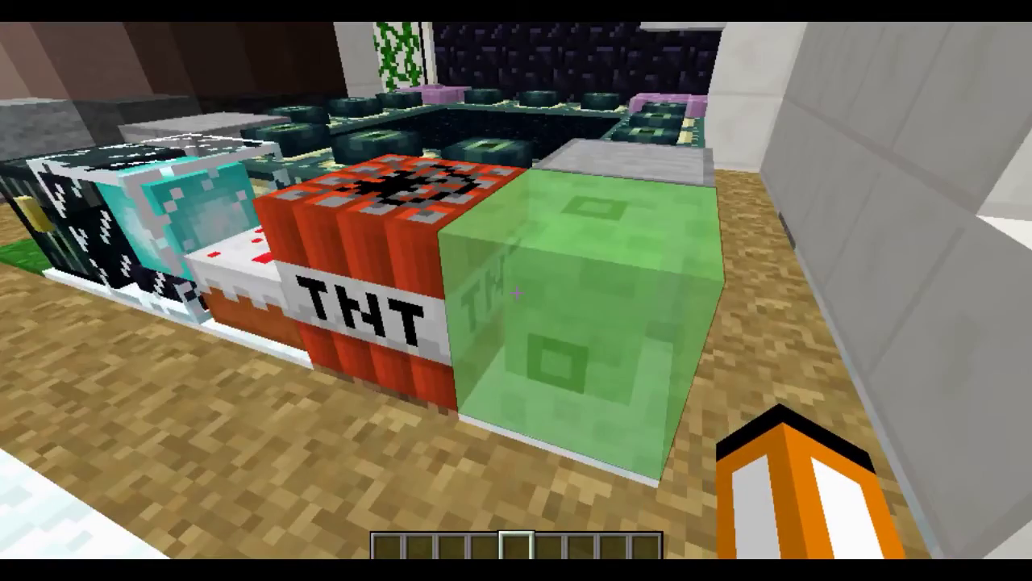
key(s)
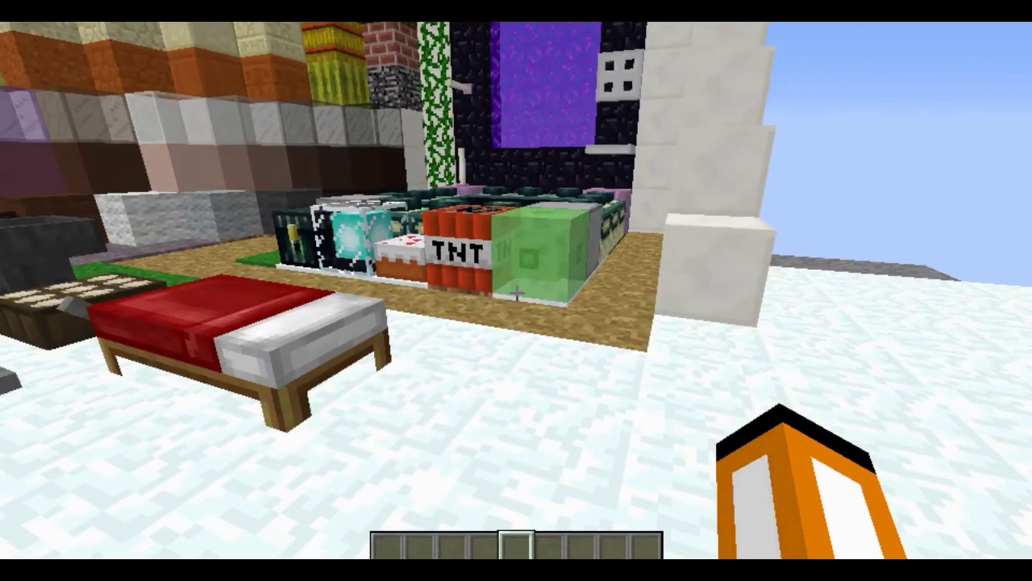
key(a)
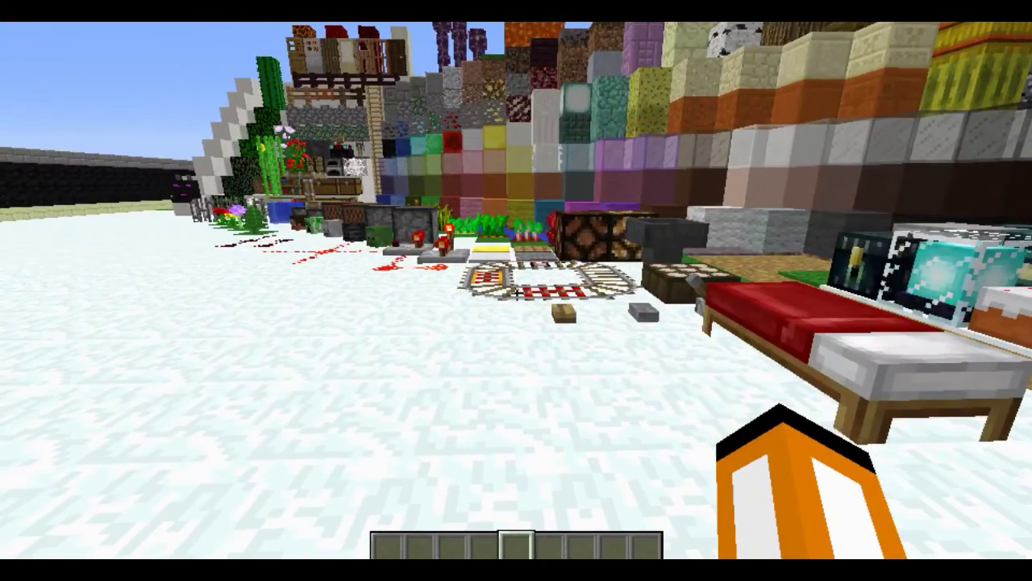
key(e)
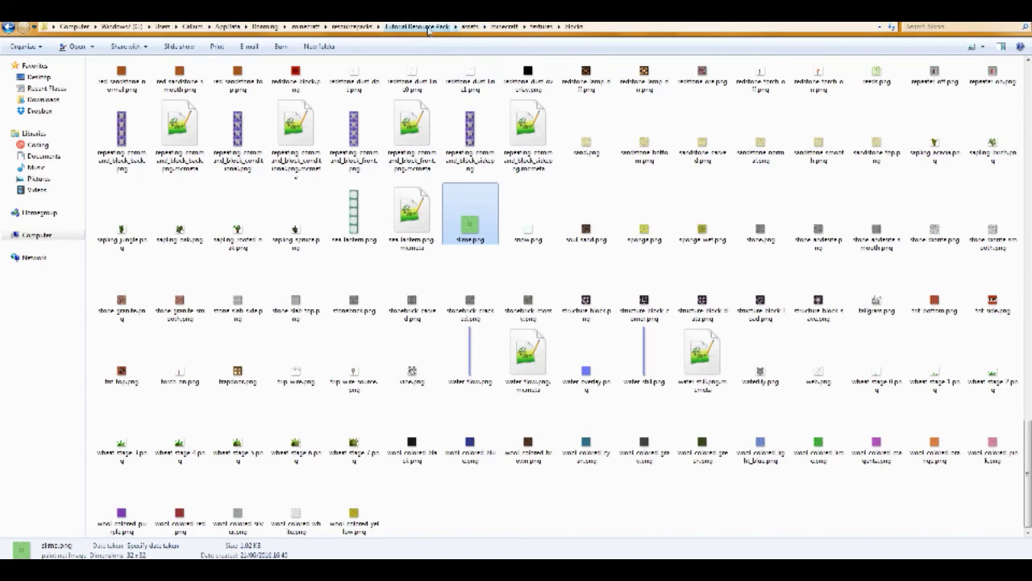
- Create a new ZIP archive named Test Resource Pack.zip in the resourcepacks folder
click(355, 26)
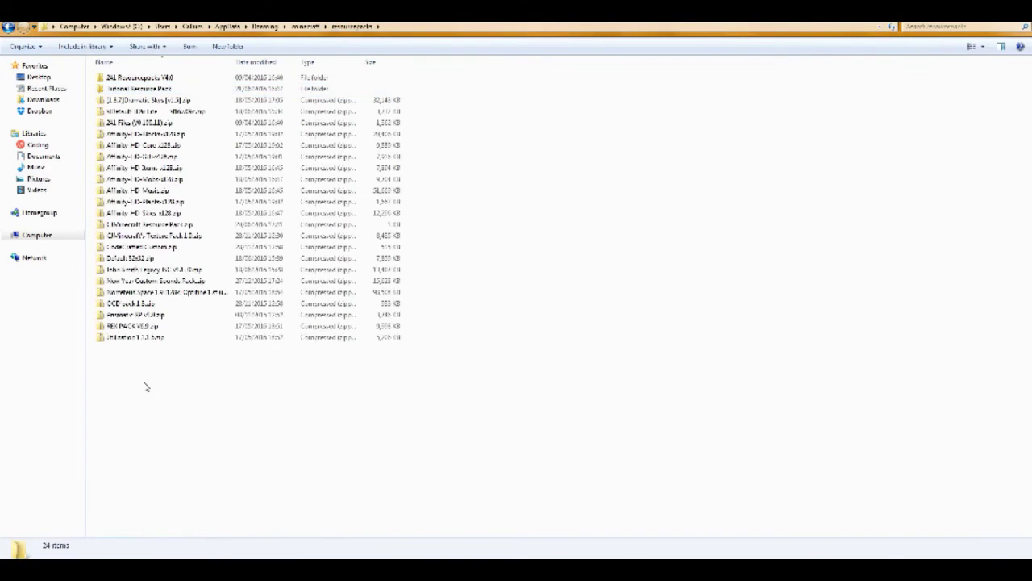
right_click(146, 385)
mouse_move(172, 532)
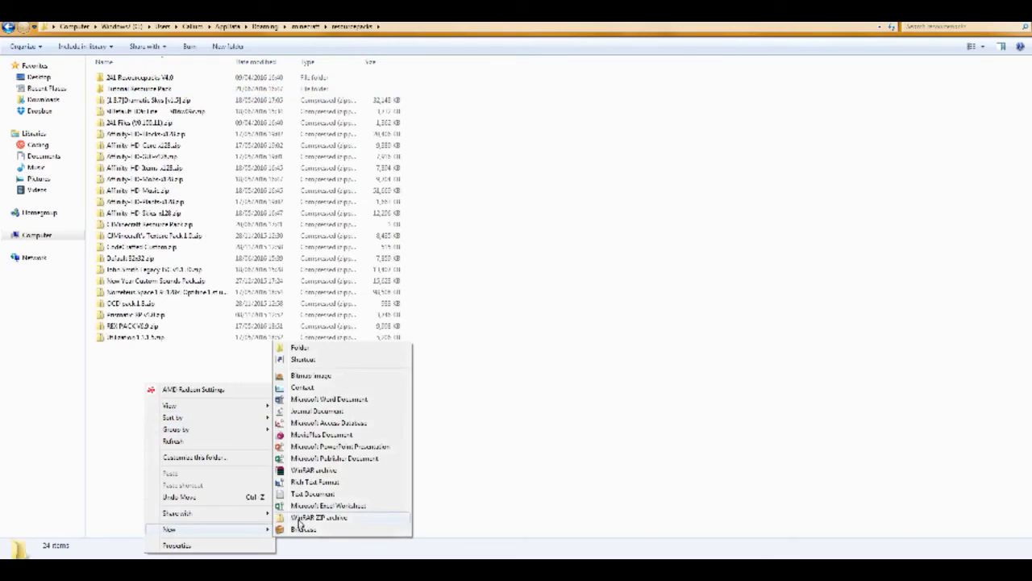
click(325, 518)
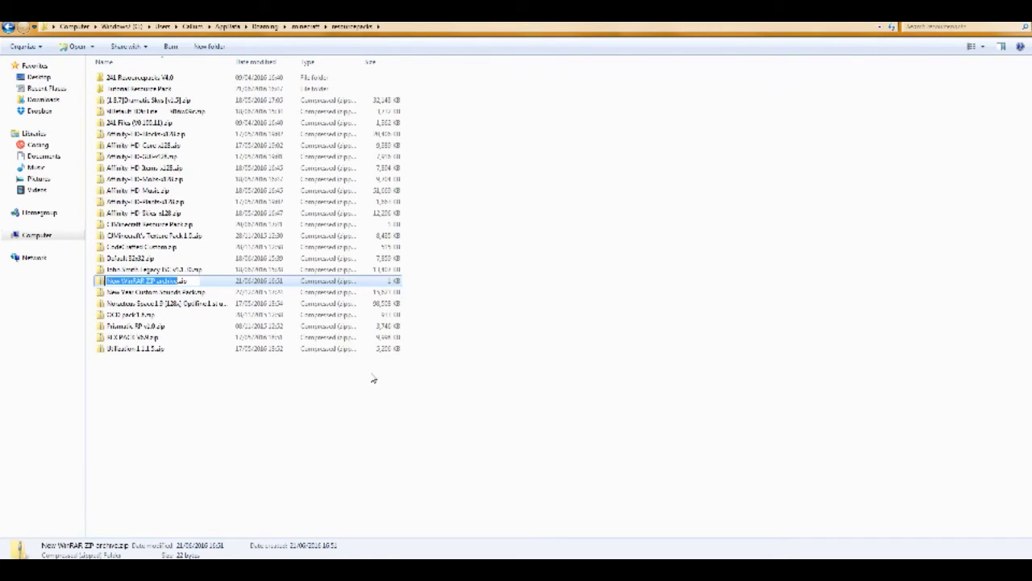
text(Test Resource Pack)
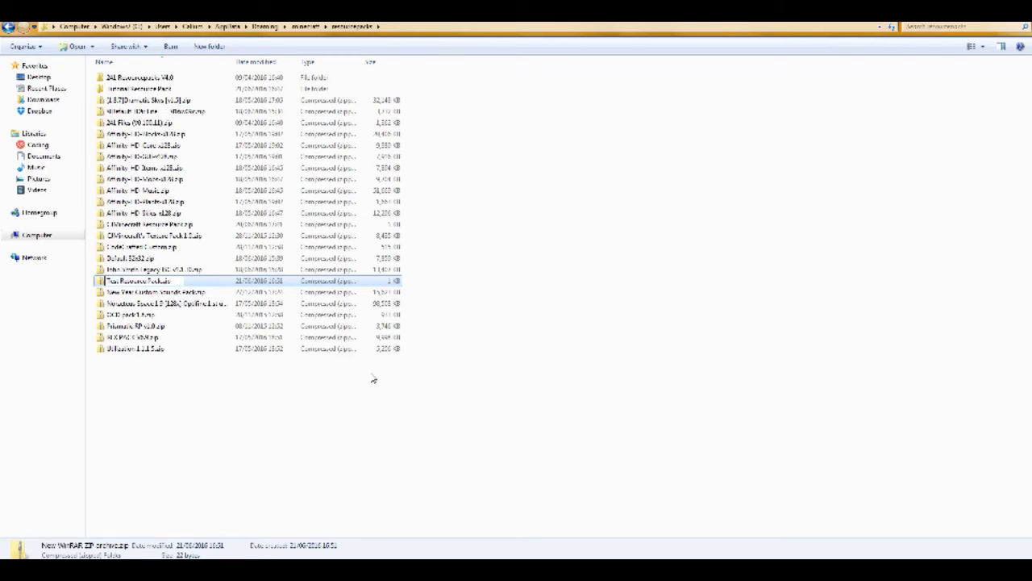
key(Return)
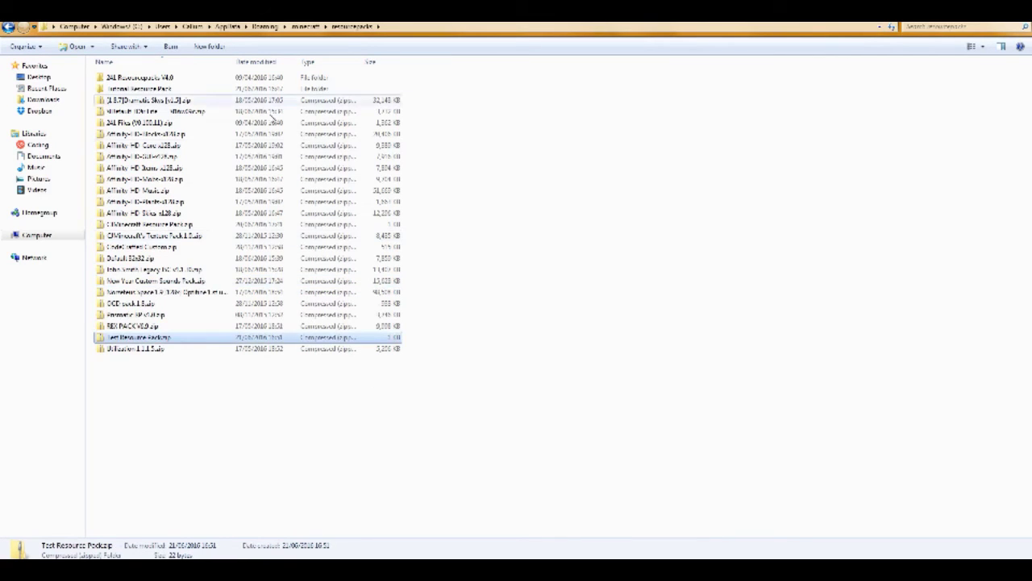
- Copy all Tutorial Resource Pack files and paste them into Test Resource Pack.zip
double_click(177, 89)
key(ctrl+a)
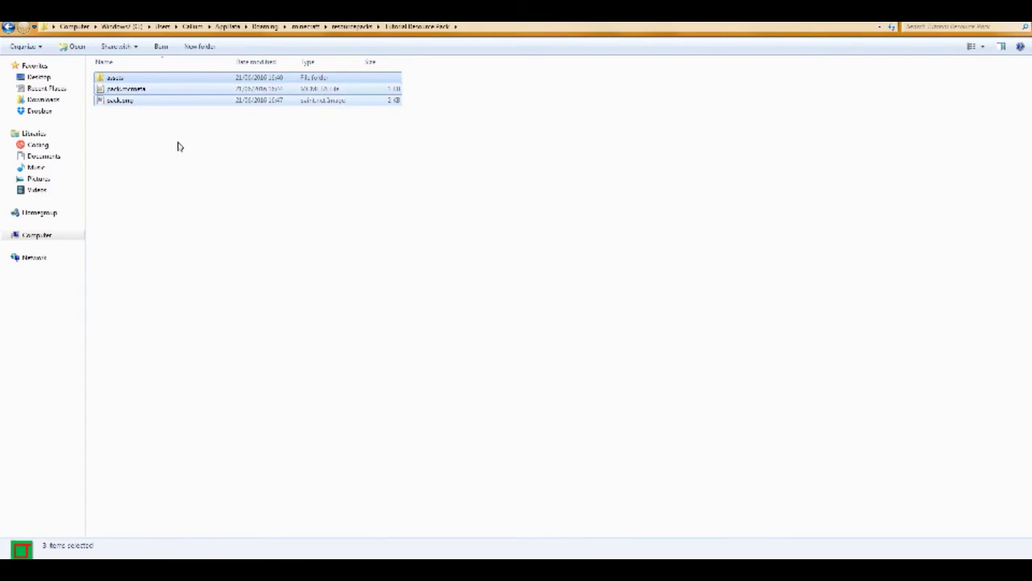
click(364, 27)
double_click(119, 340)
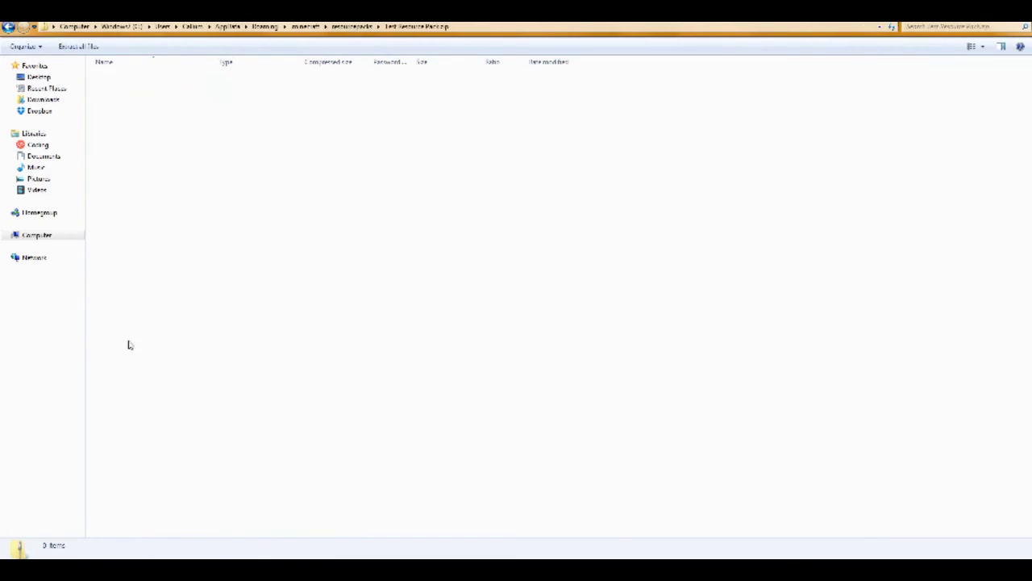
key(ctrl+v)
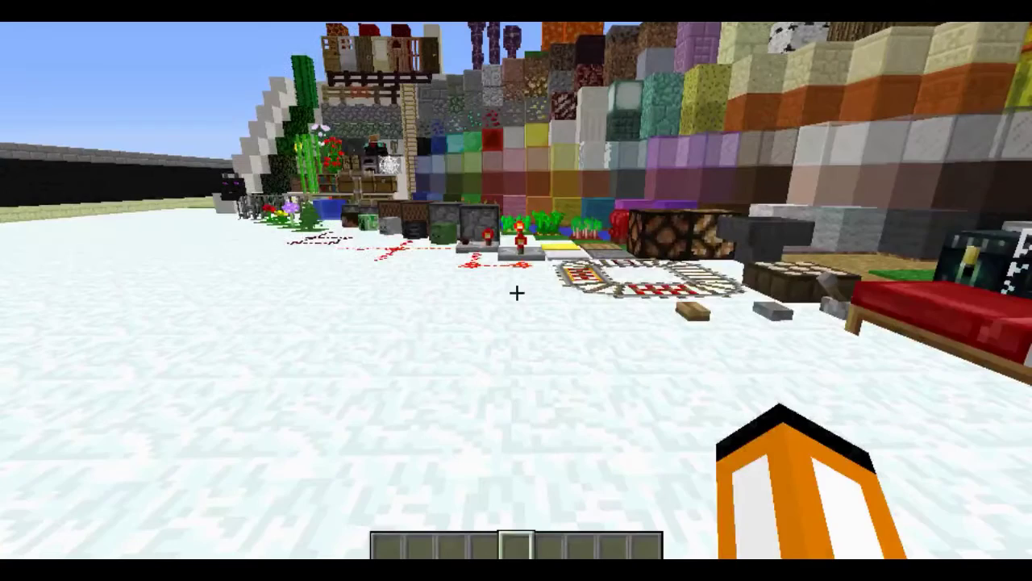
- Go to Options > Resource Packs and deactivate the Tutorial Resource Pack
key(Escape)
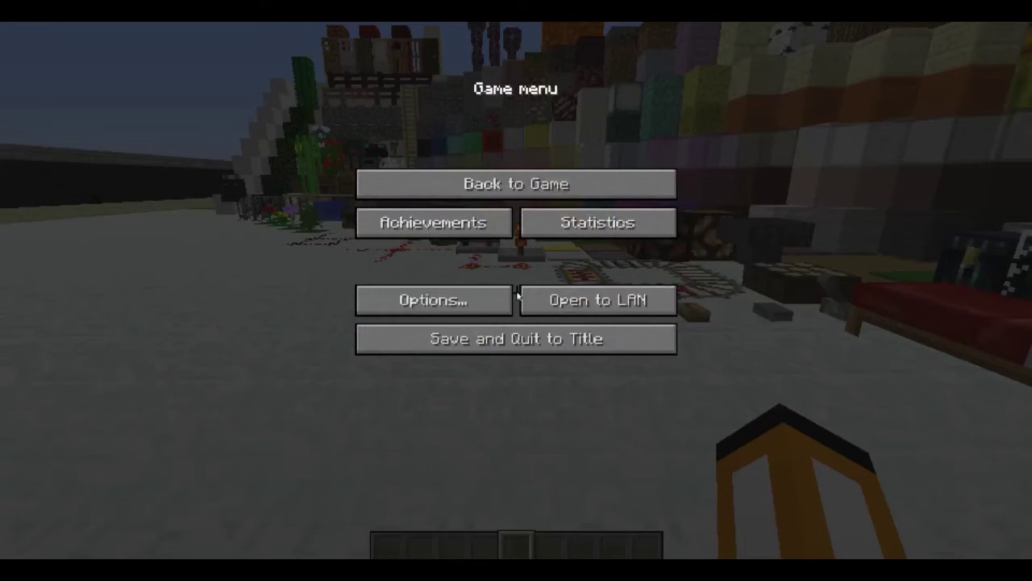
click(477, 295)
click(476, 308)
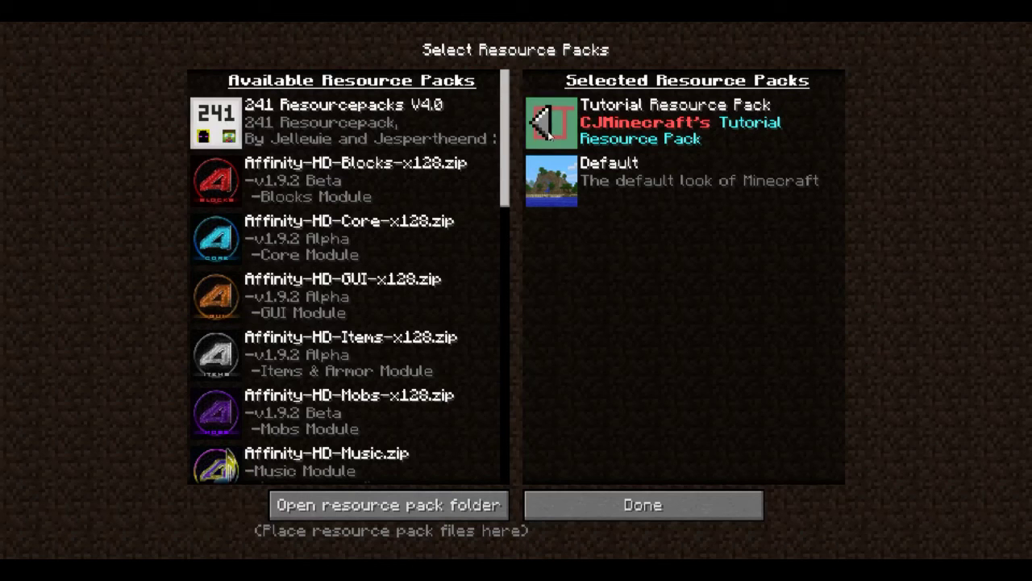
click(544, 128)
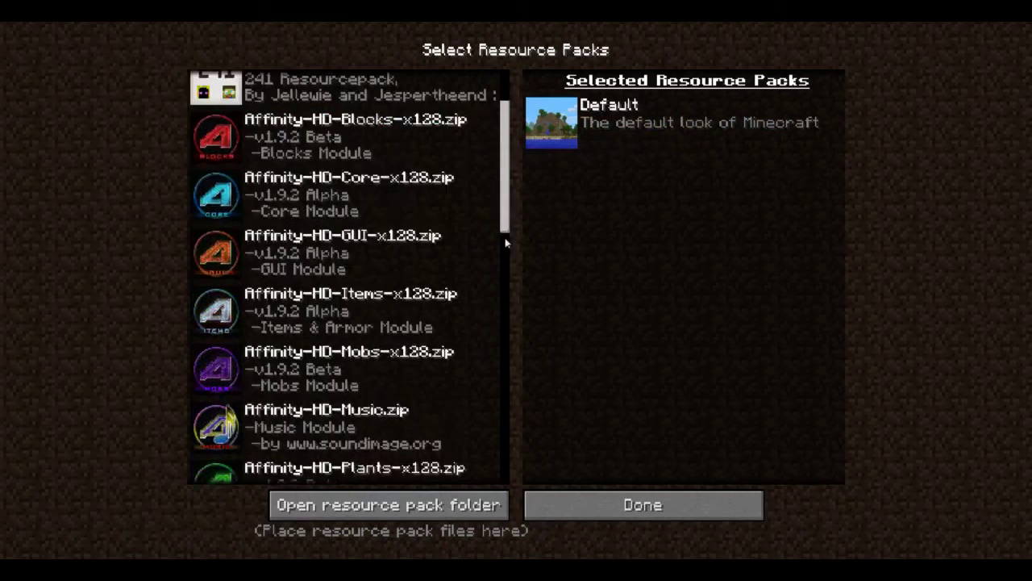
scroll(498, 478, down, 10)
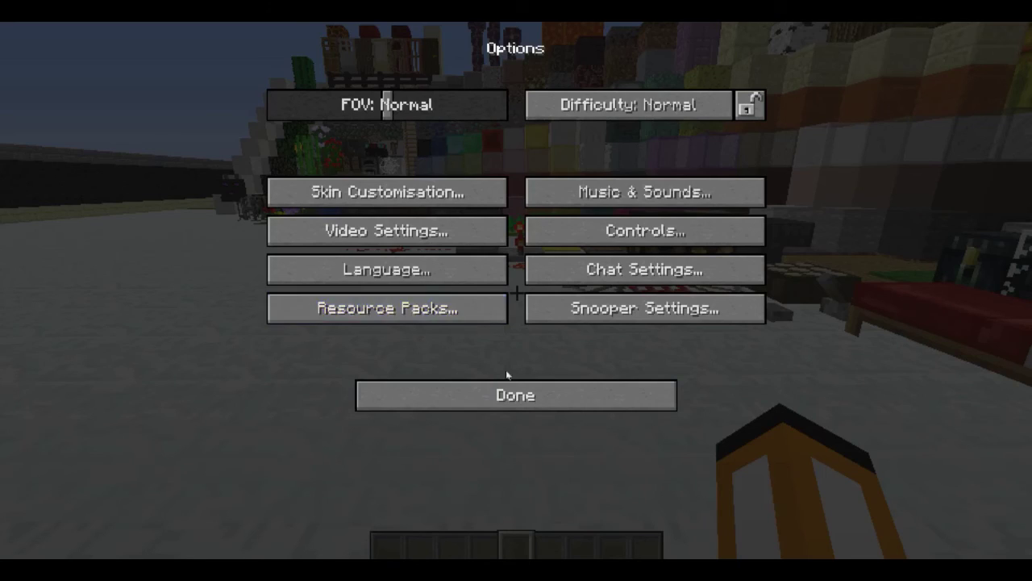
- Reopen the pack list and move Test Resource Pack.zip into the selected packs above Default
click(440, 305)
scroll(456, 312, down, 2)
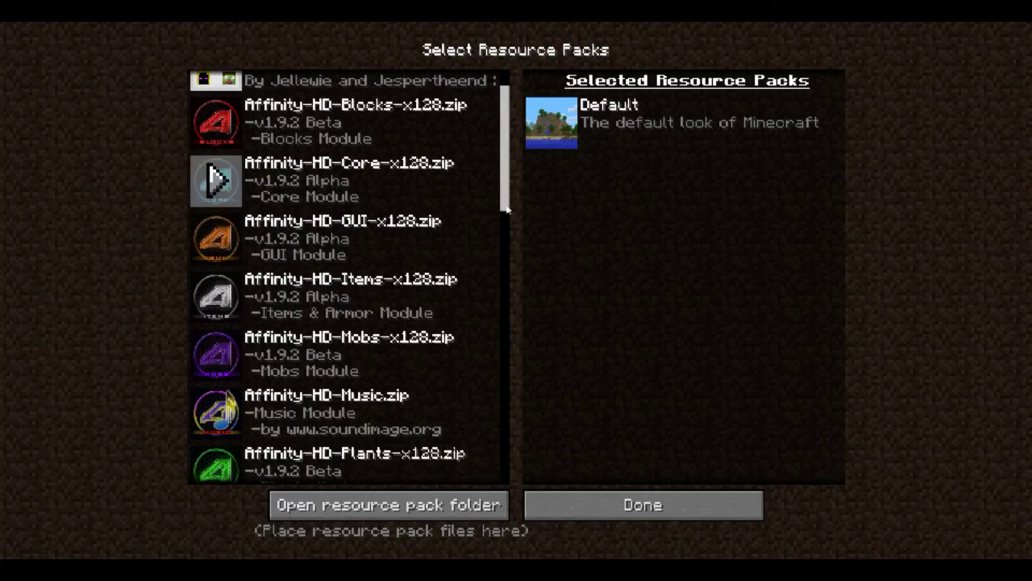
scroll(346, 355, down, 4)
scroll(489, 466, down, 12)
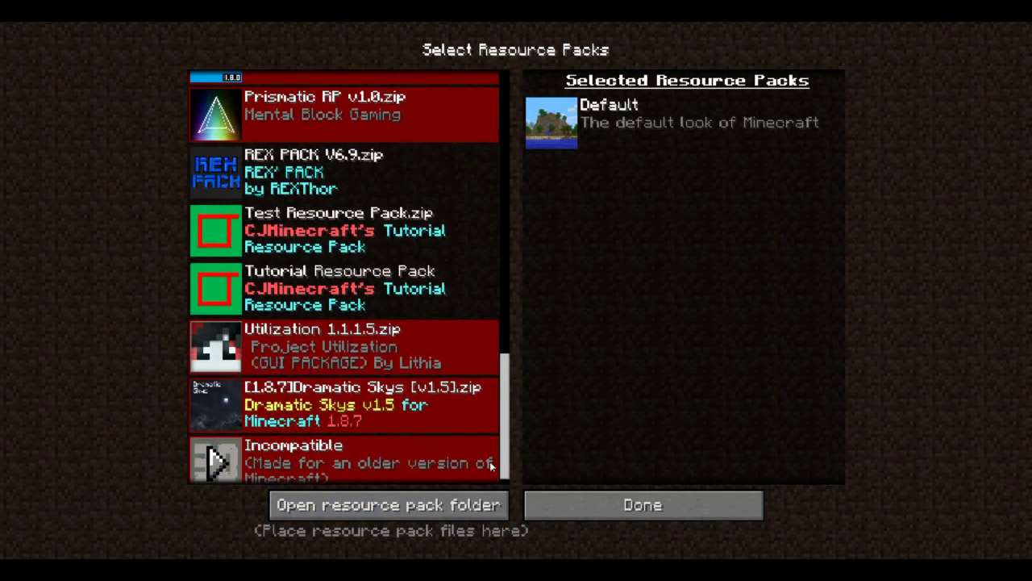
scroll(491, 465, up, 1)
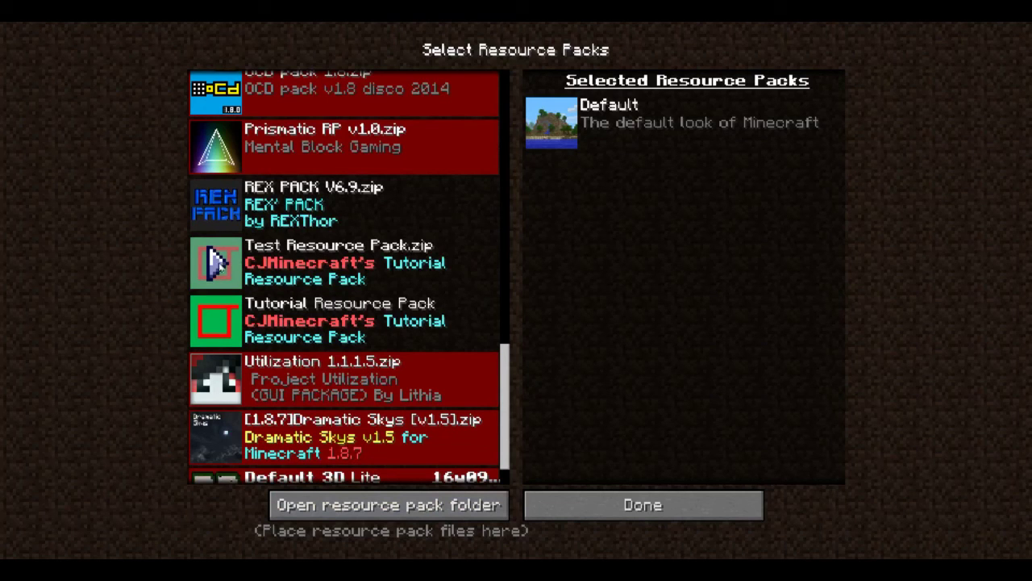
click(213, 262)
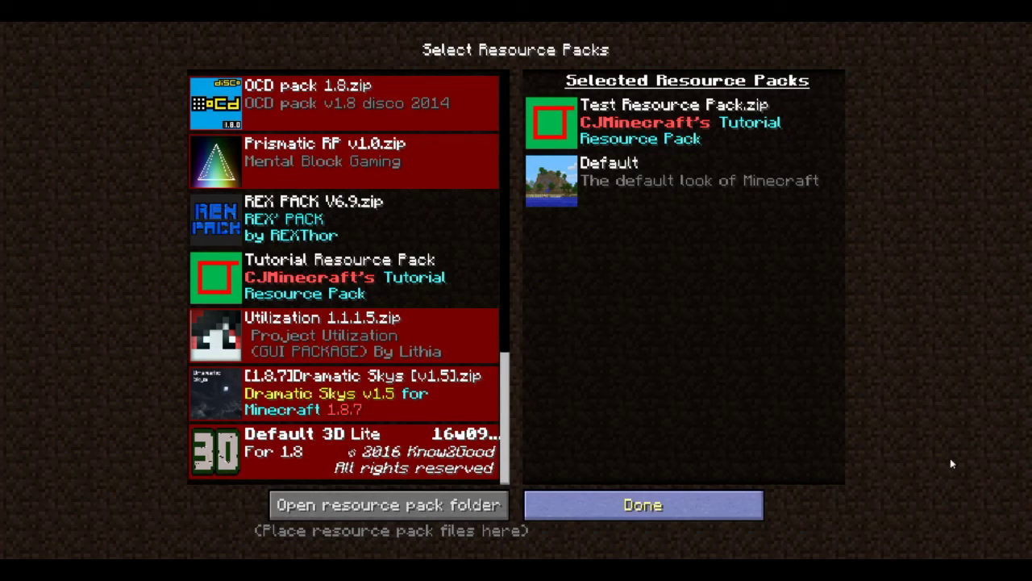
- Leave the menus and walk up to the slime block to see its new texture
key(Escape)
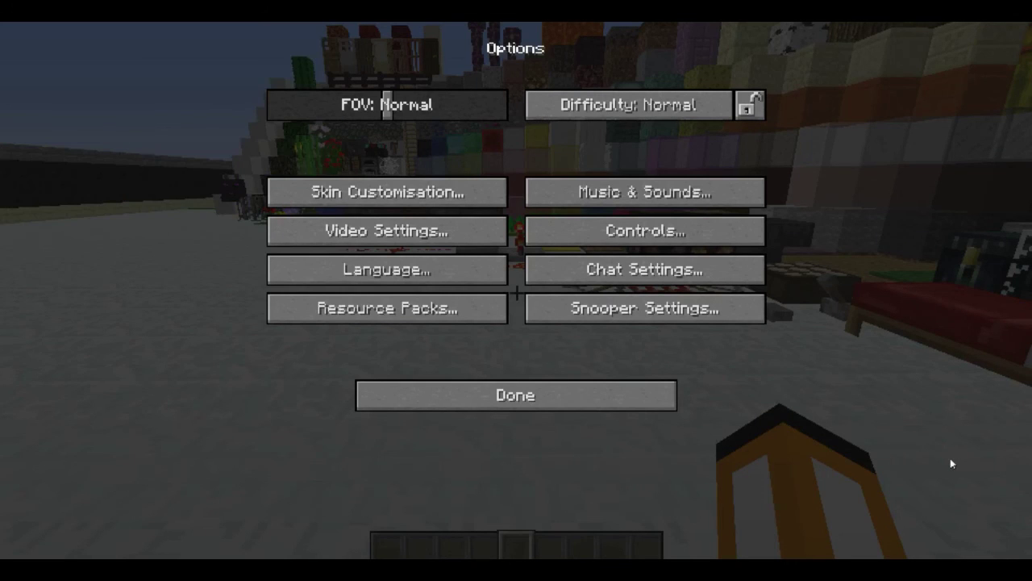
key(Escape)
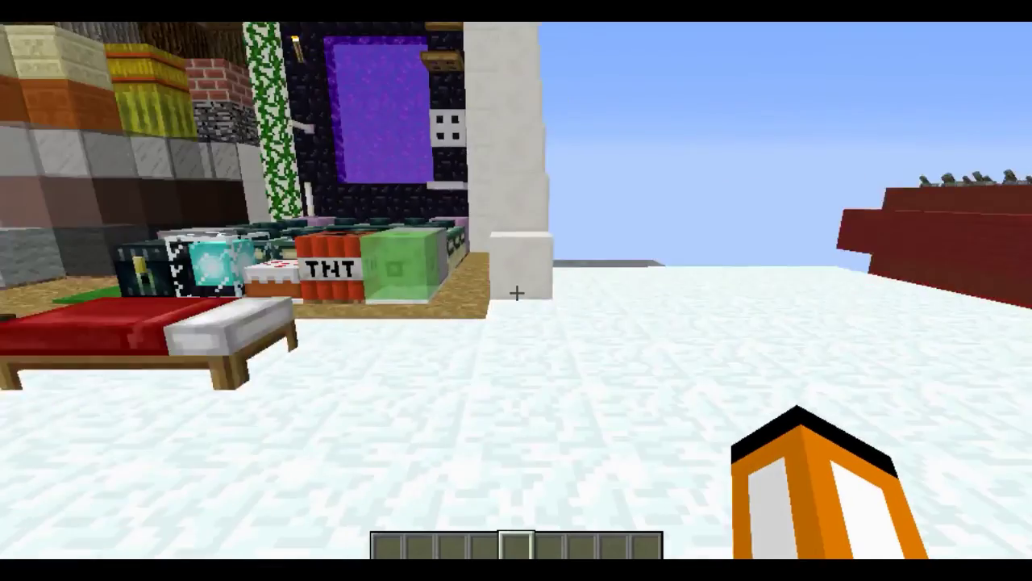
key(w)
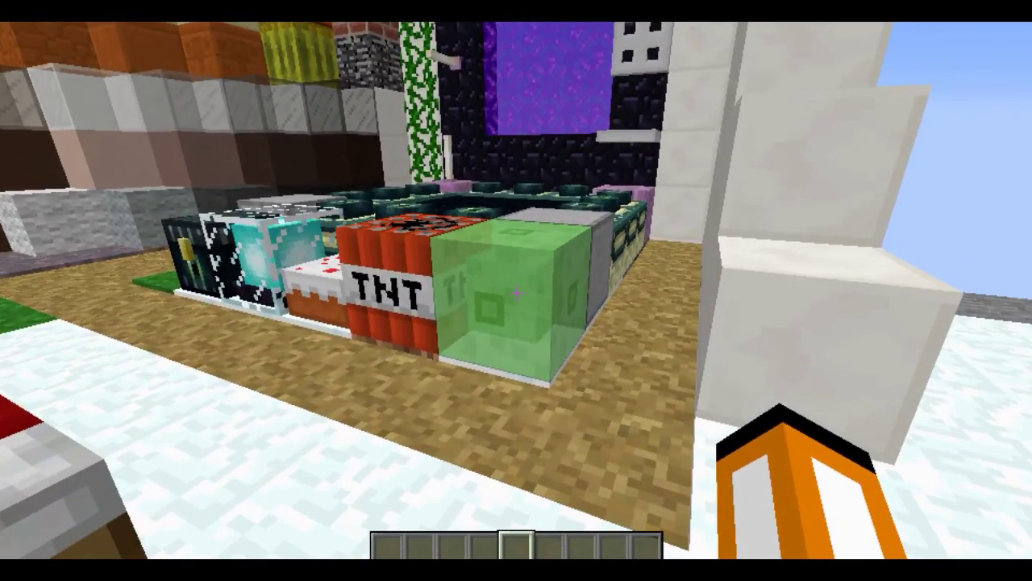
key(w)
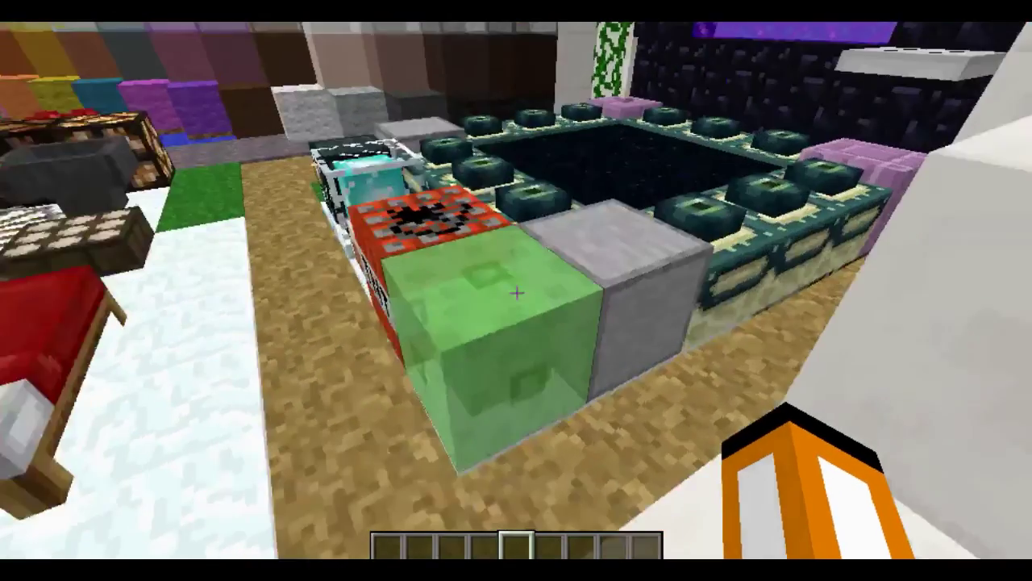
key(s)
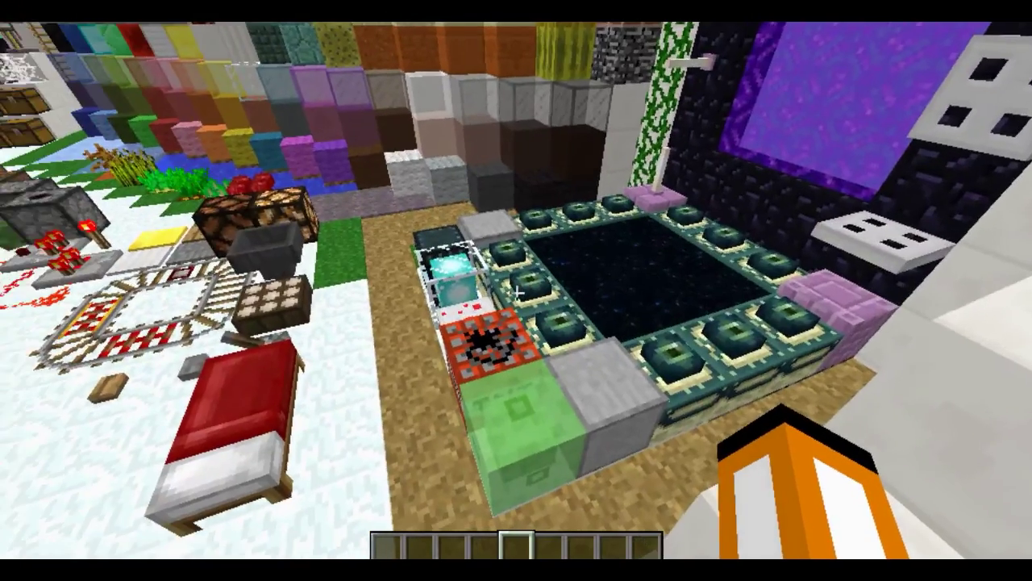
- Back away to view the whole display wall, then reload the resource packs
key(s)
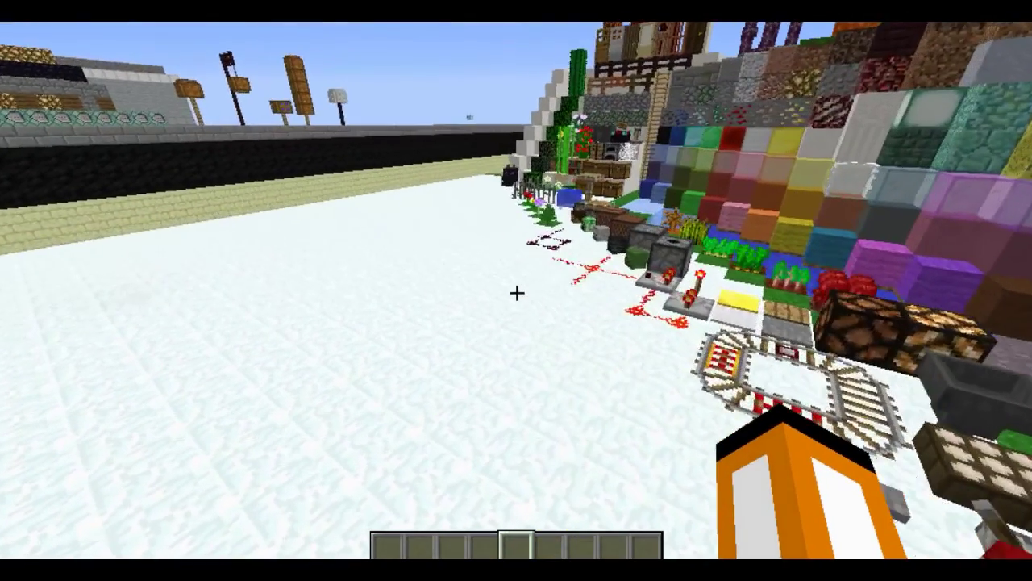
key(s)
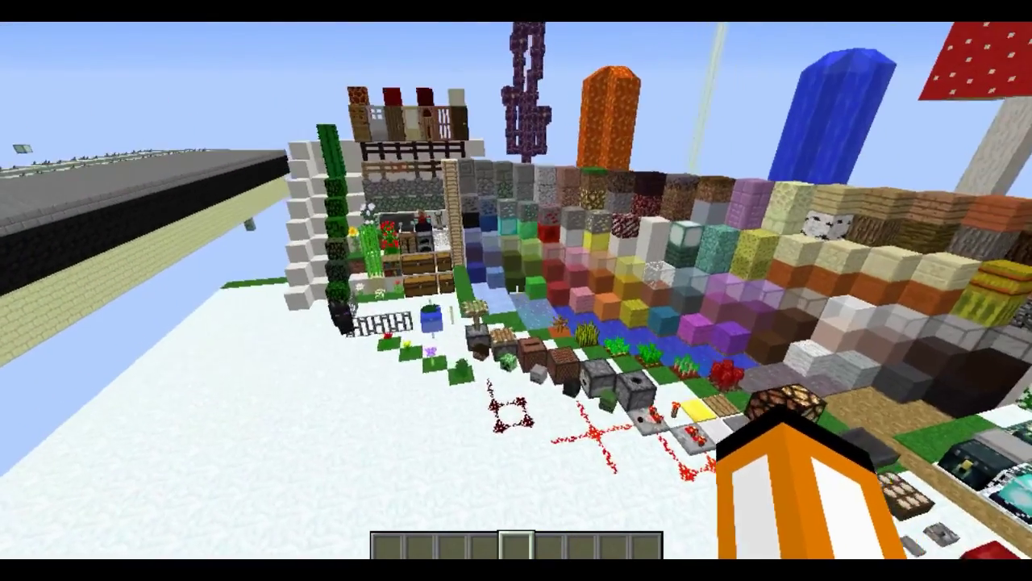
key(w)
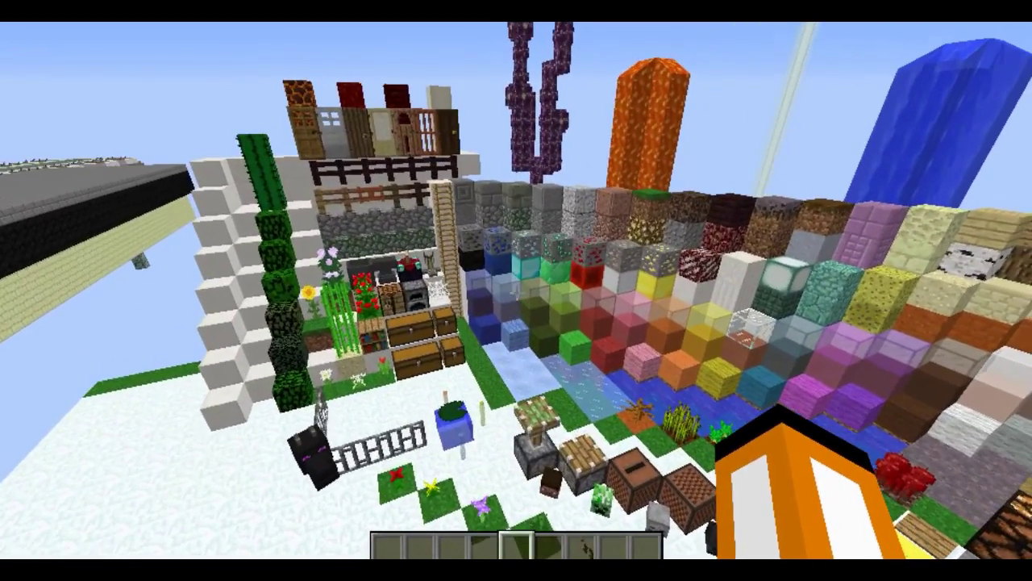
key(e)
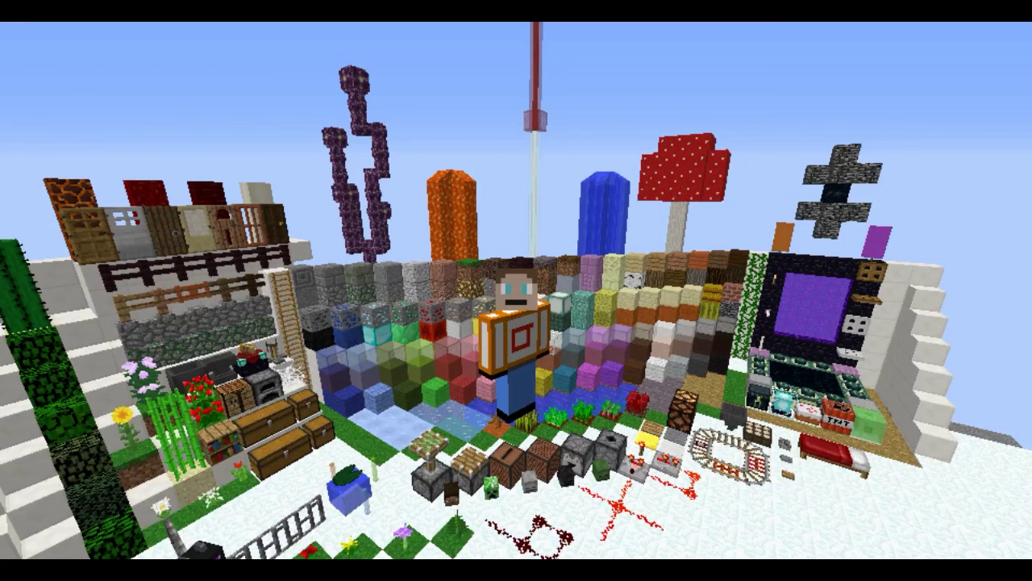
key(F1)
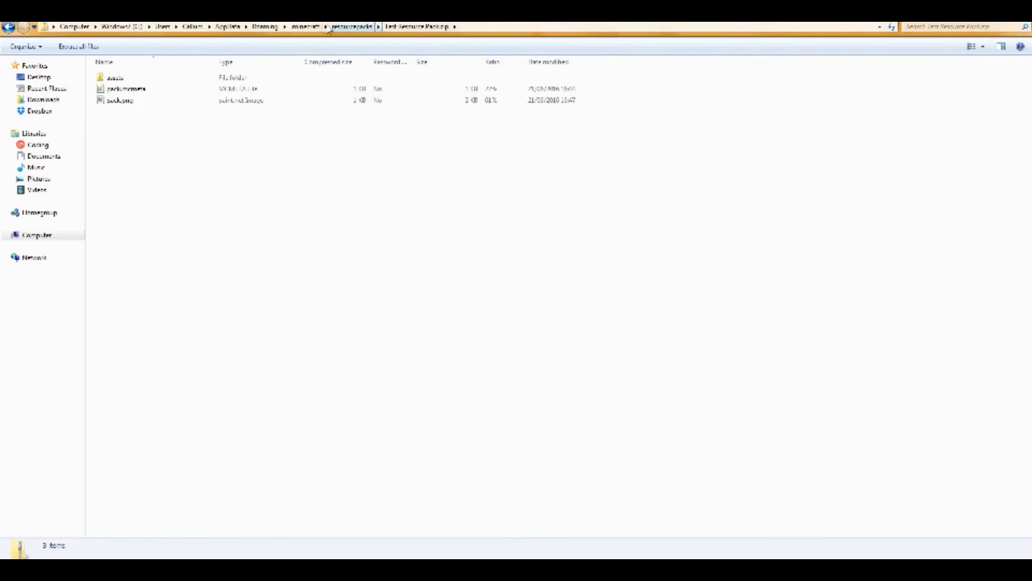
- Navigate from resourcepacks into Tutorial Resource Pack > assets > minecraft > textures
click(329, 27)
double_click(129, 86)
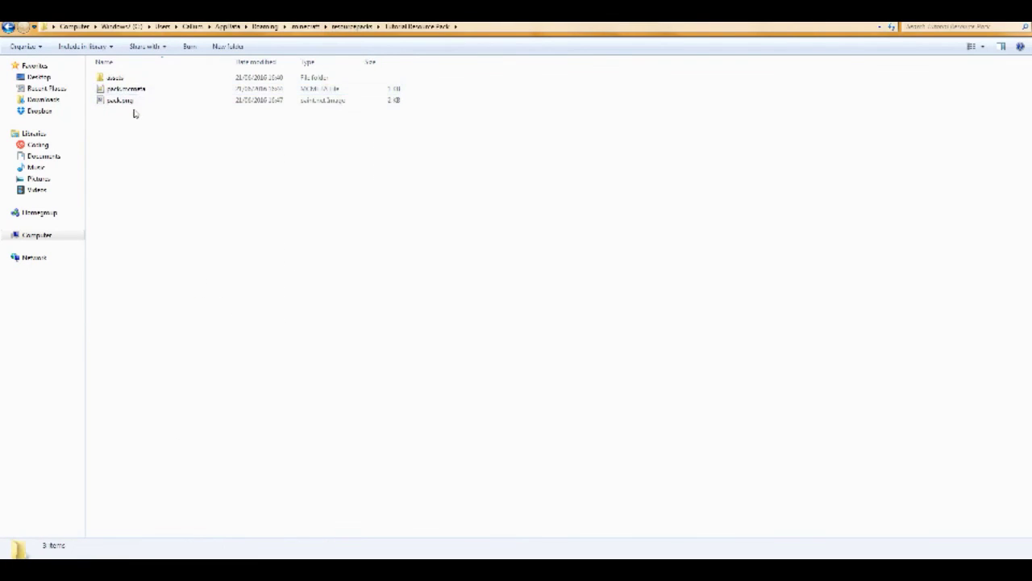
double_click(121, 80)
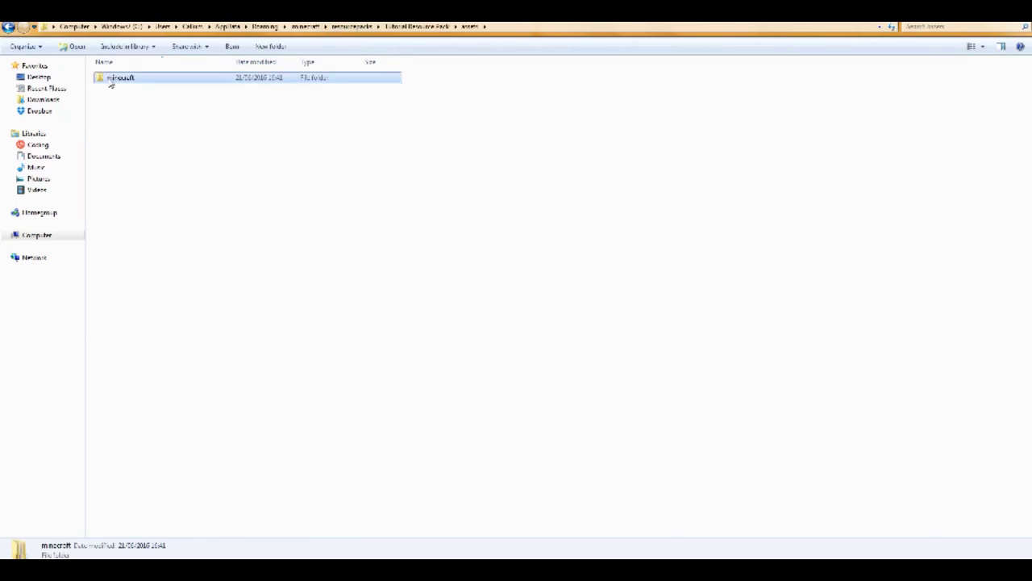
double_click(112, 81)
double_click(120, 168)
- Open the blocks texture folder and scroll through its contents
click(120, 81)
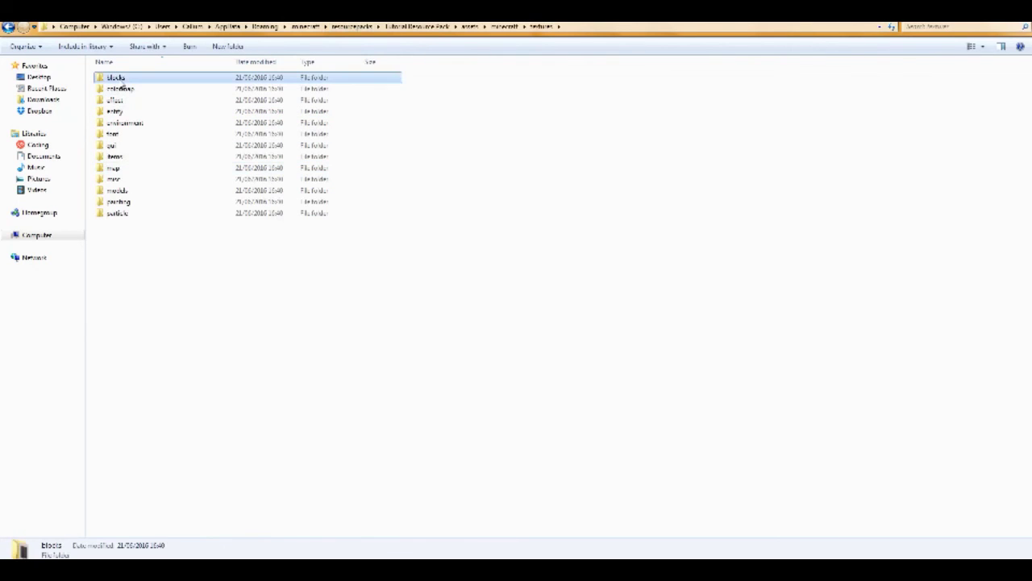
double_click(119, 78)
scroll(295, 298, down, 10)
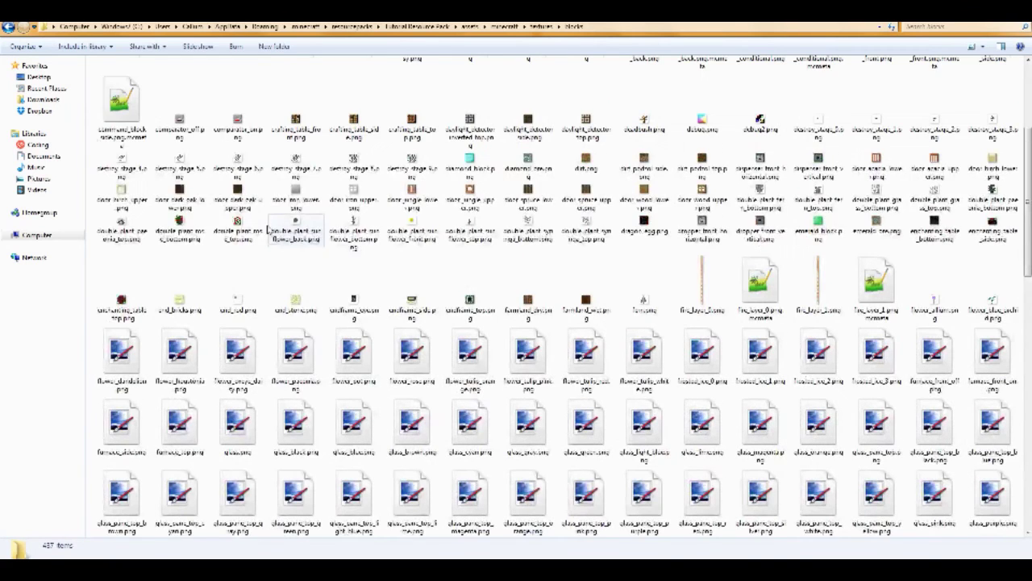
scroll(295, 298, down, 5)
scroll(300, 322, up, 10)
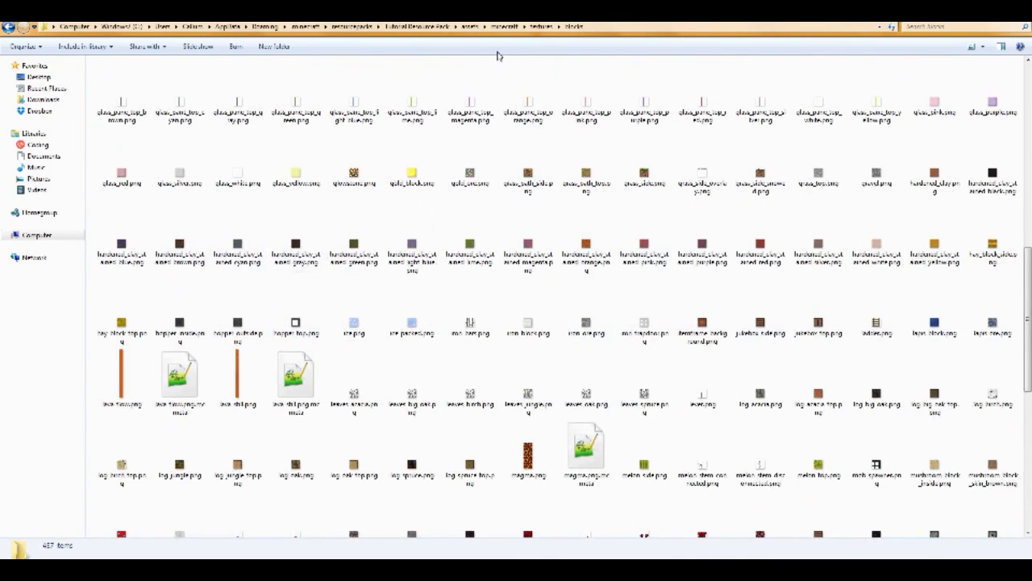
- Look inside the colormap and effect folders, returning to textures each time
click(545, 27)
double_click(127, 89)
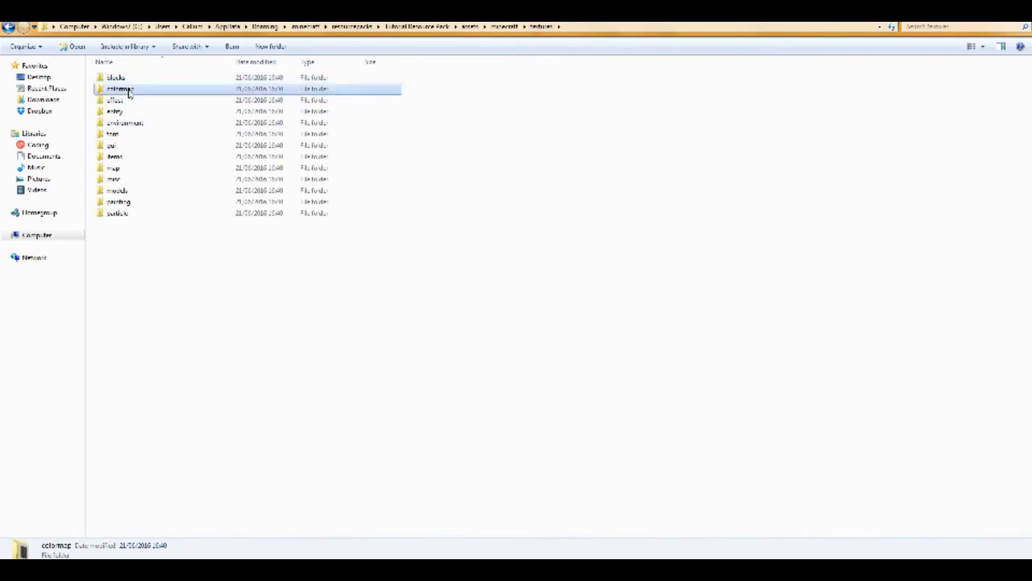
click(540, 26)
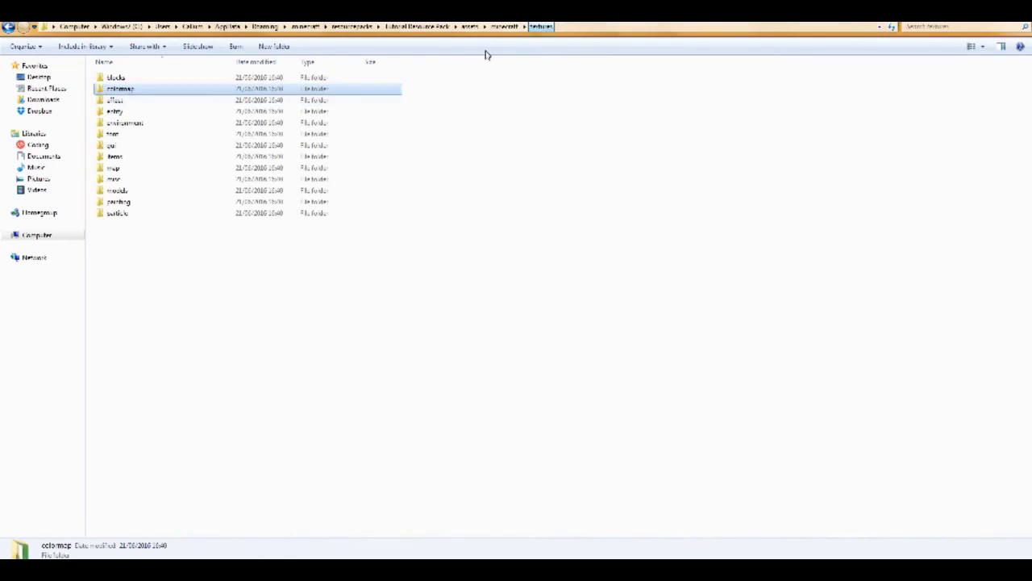
double_click(164, 103)
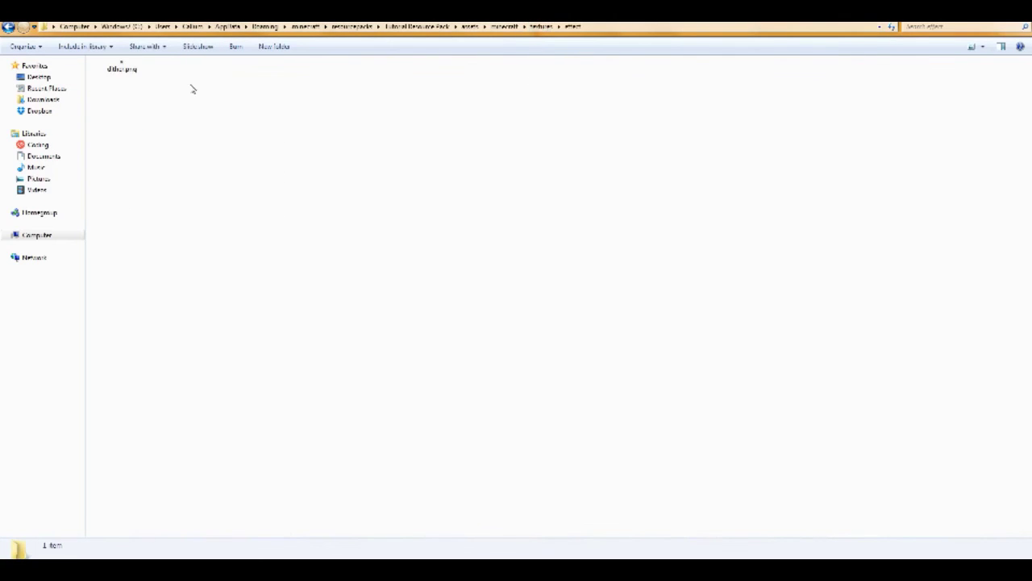
click(542, 28)
- Browse the entity folder and select endermite.png to view its details
double_click(123, 111)
scroll(186, 194, down, 5)
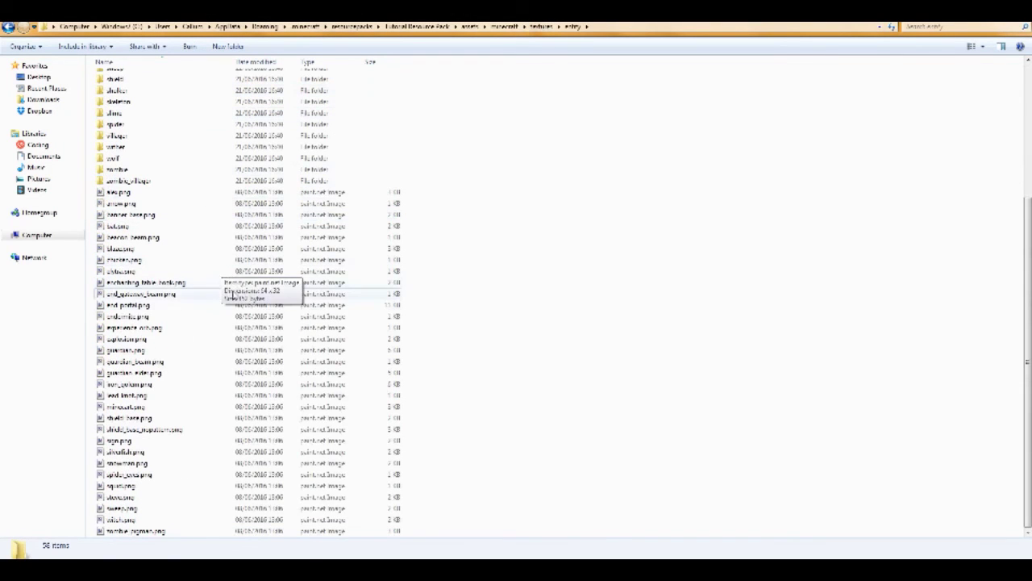
click(173, 317)
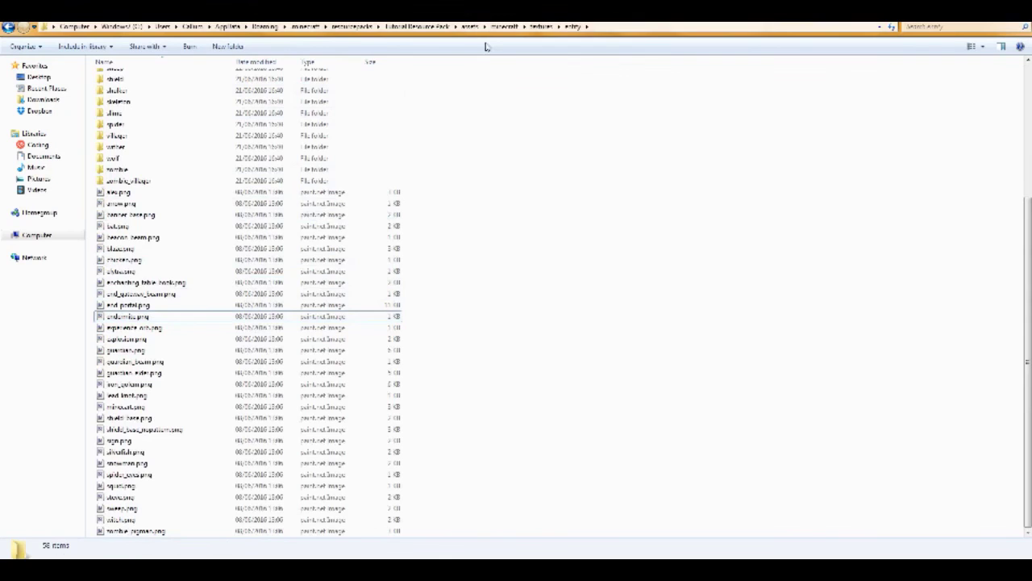
click(542, 27)
- Look through the environment and particle folders, ending back in textures
double_click(129, 123)
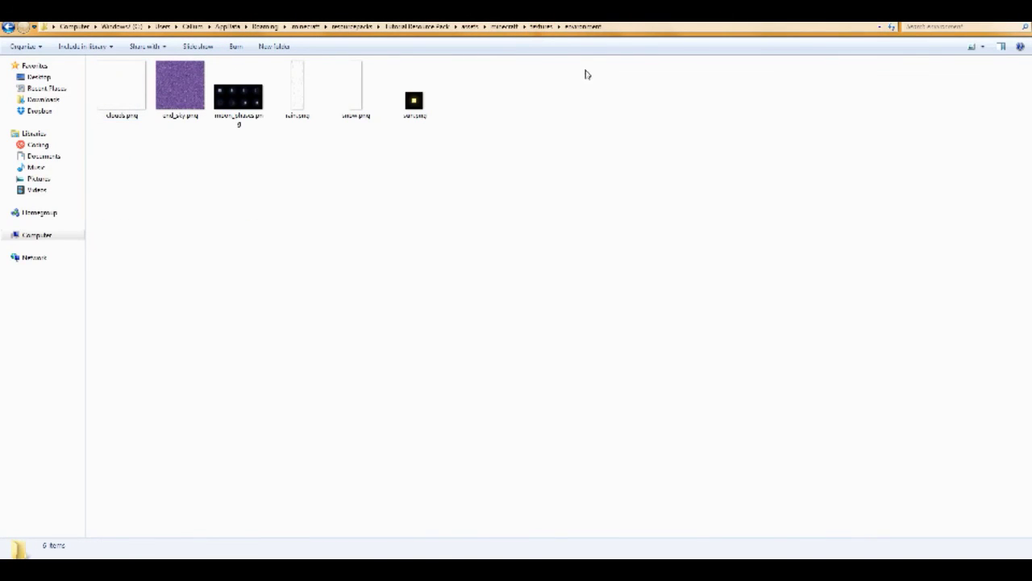
click(543, 27)
double_click(121, 212)
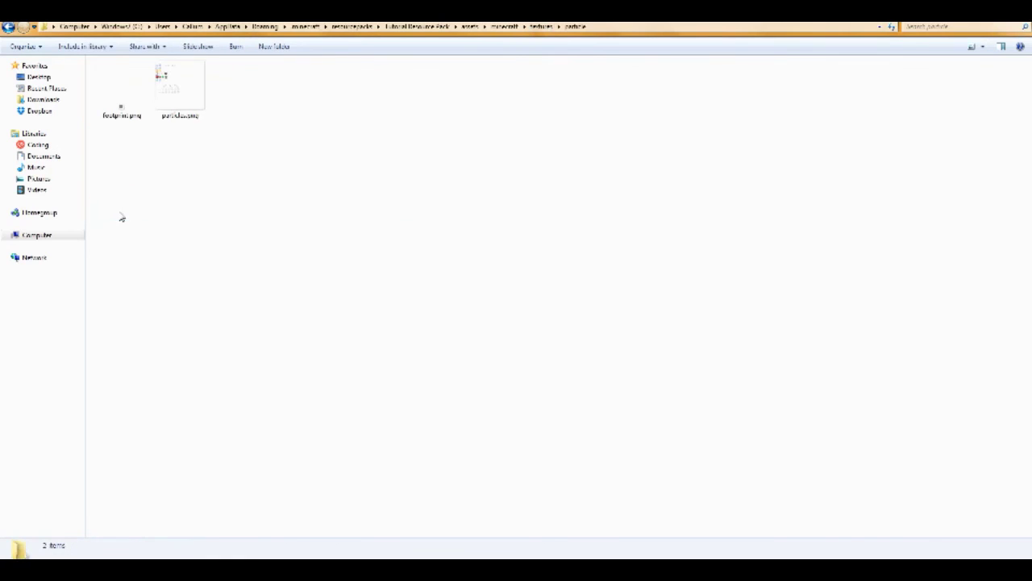
mouse_move(230, 200)
mouse_down()
mouse_move(131, 108)
mouse_move(214, 194)
mouse_up()
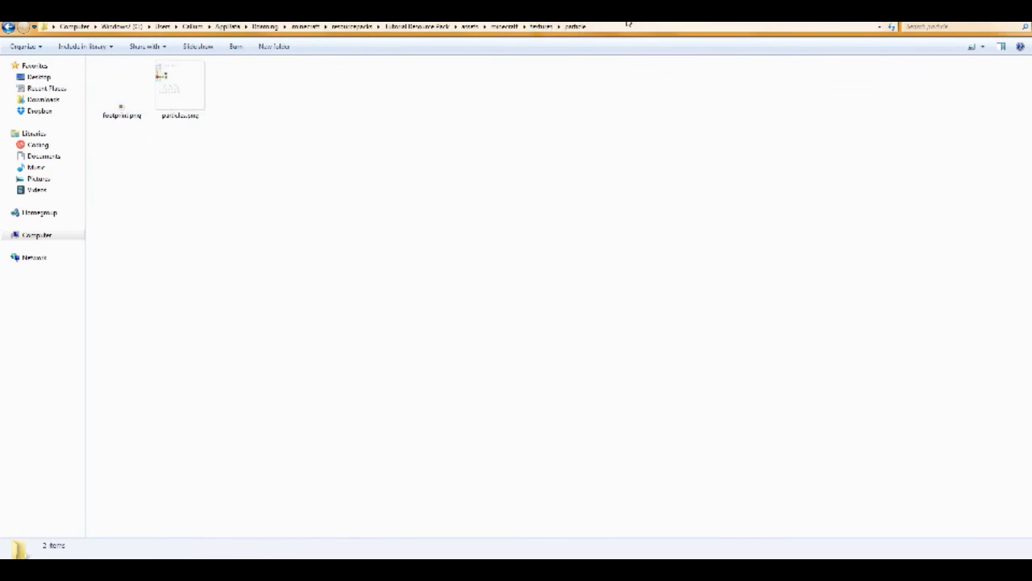
click(544, 28)
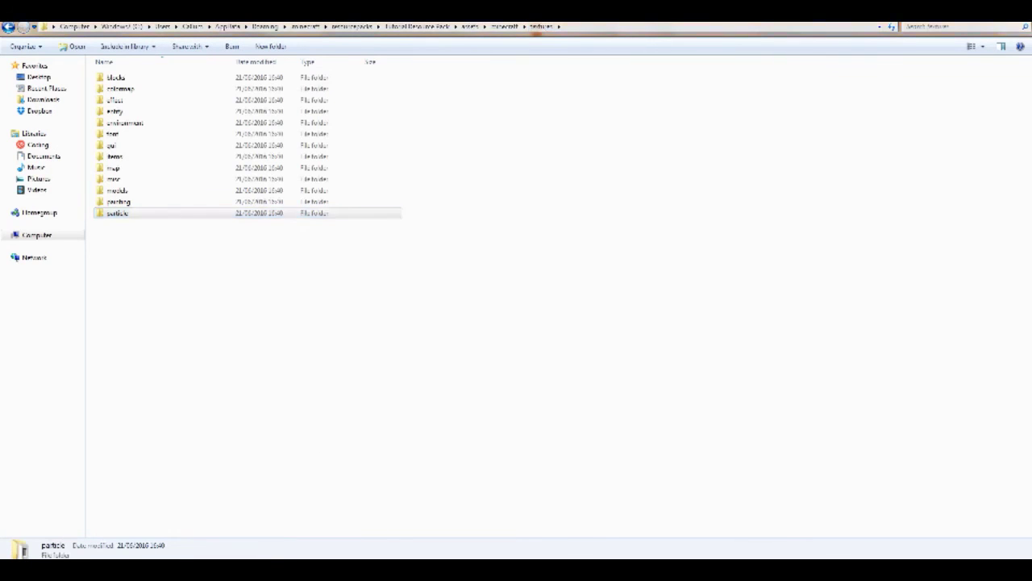